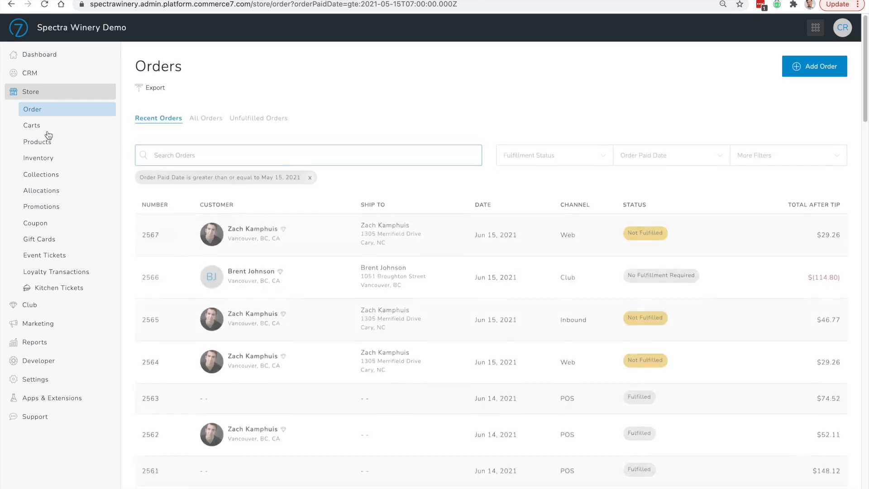
- Start a new Wine product in the store's product list and title it "2016 Pinot Noir"
left_click(45, 141)
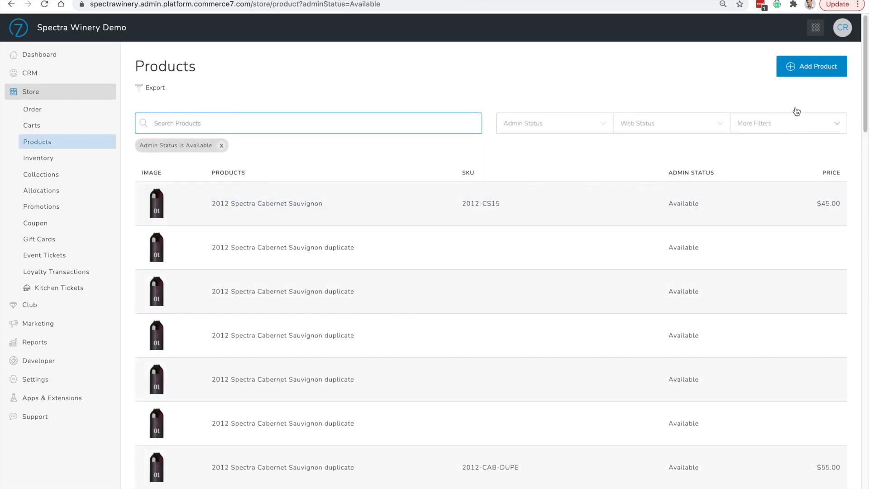
left_click(797, 74)
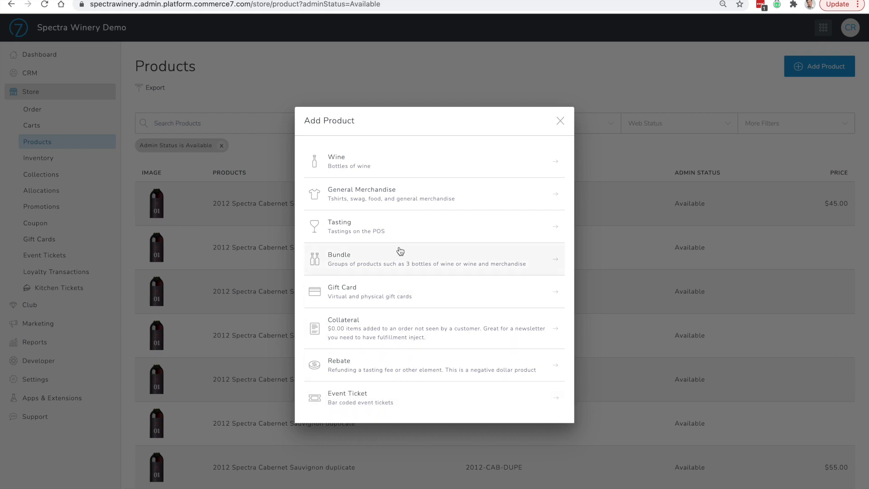
left_click(560, 165)
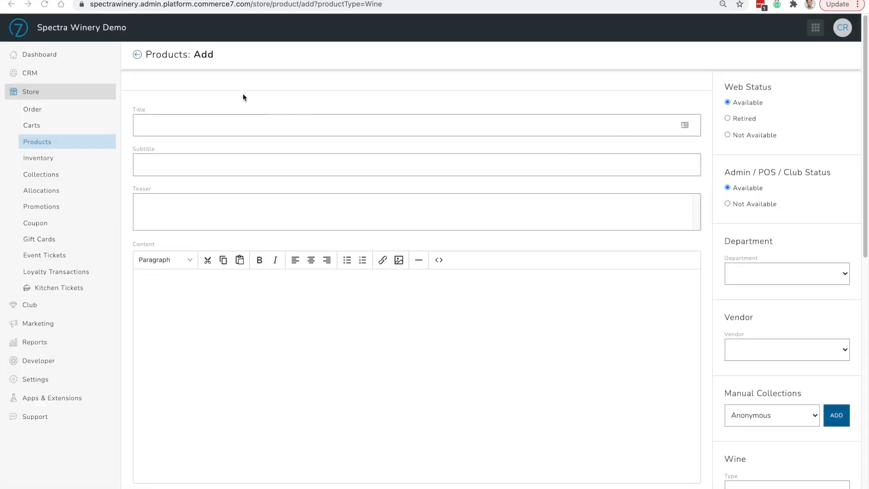
left_click(168, 123)
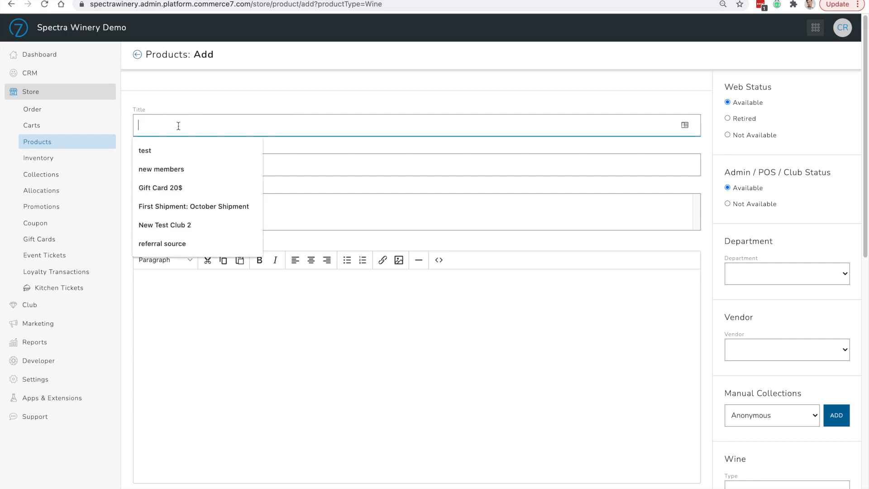
type("2016 Pinot Noir")
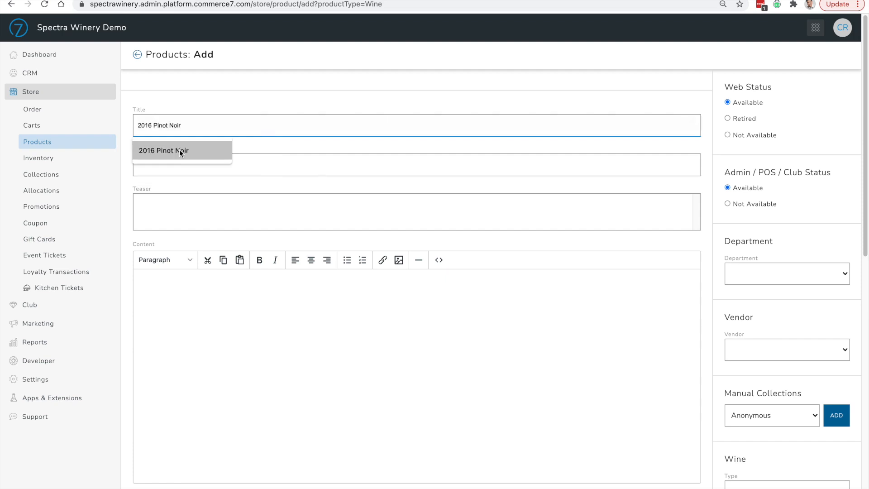
left_click(180, 151)
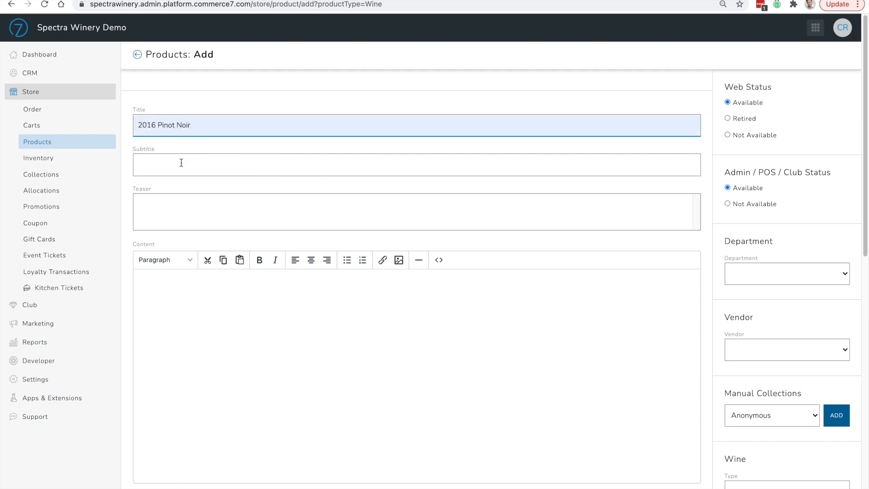
- Fill in the teaser with the blurb from "A dense, mid-palate richness, complexity and a delicious finish" through "a spicy note of black pepper"
key("super+Tab")
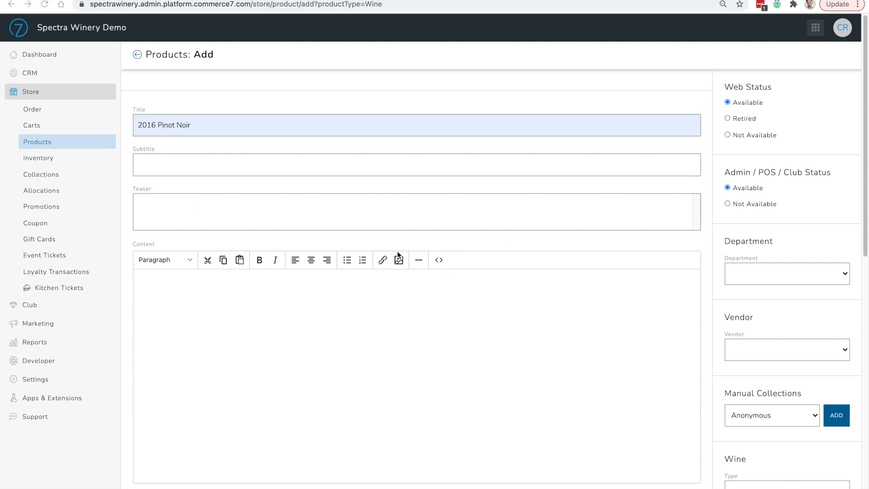
left_click(369, 209)
type("A dense, mid-palate richness, complexity and a delicious finish. Dark red cherry fruit and sinfully deep mocha flavors that finish with a spicy note of black pepper.")
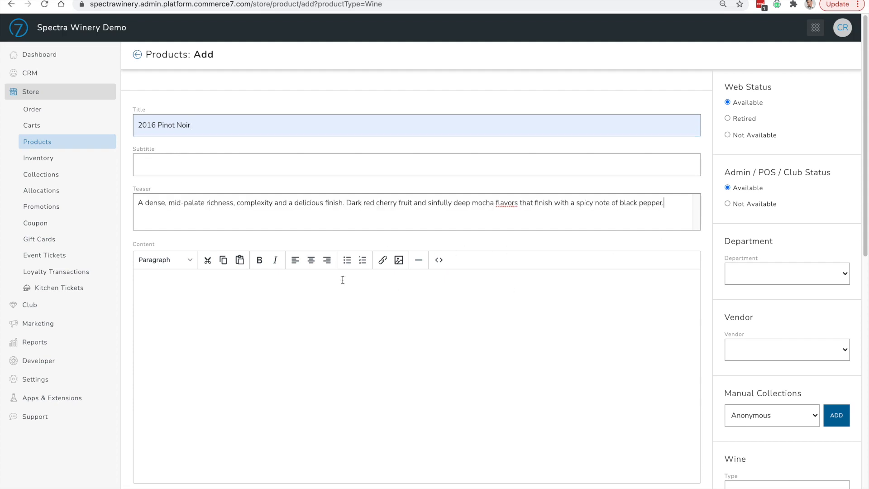
- Fill the product content with the "Wine Profile" text, including its Tasting Notes and Winemaker Notes sections
left_click_drag(156, 247, 127, 249)
left_click(198, 313)
type("Wine Profile Tasting Notes This wine has everything we love about Oakville cabernet sauvignon: a dense, mid-palate richness, complexity and a delicious finish. Dark red cherry fruit and sinfully deep mocha flavors that finish with a spicy note of black pepper. 76% Cabernet Sauvignon, 13% Cabernet Franc, 4% Malbec, 4% Petit Verdot, 3% Merlot Vineyard Notes The low fertility, well-drained soils and optimal sun exposure yield rich, complex flavors and impeccable fruit maturity. Winemaker Notes The grapes were hand-harvested into small bins and carefully sorted in our gravity-flow cellar. The clusters were destemmed directly into traditional French oak tanks for cold soak, fermentation and extended maceration – a total of 33 days of wine to skin contact – maximizing the extraction of varietal character and complexity while keeping the tannins fleshy and supple. The new wine was drained and gently pressed into 78% new French-oak barrels for malolactic fermentation, assuring seamless integration of fruit and oak. The final blend was assembled through repeated tasting trials over the 20 months of barrel aging. The wine was bottled in July of 2014.")
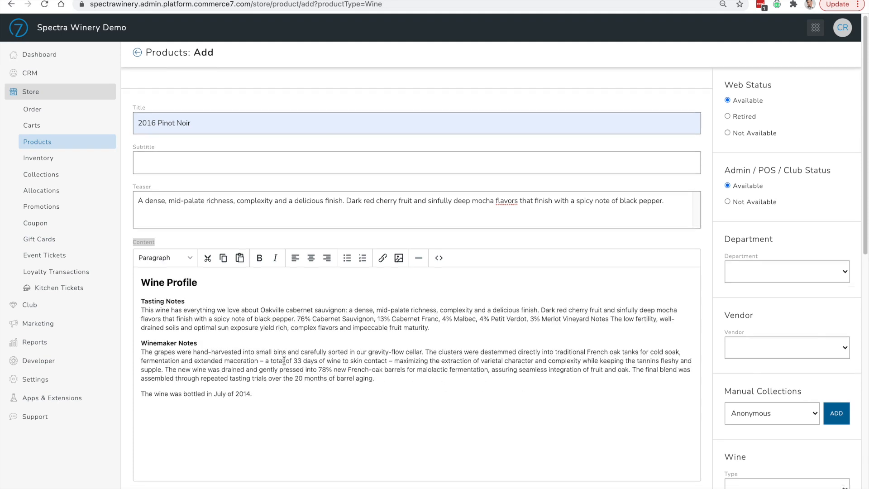
- Title the product variant "750ml" and set its SKU to 2016PN750, leaving the UPC code empty
scroll(284, 360, "down", 4)
scroll(292, 335, "down", 4)
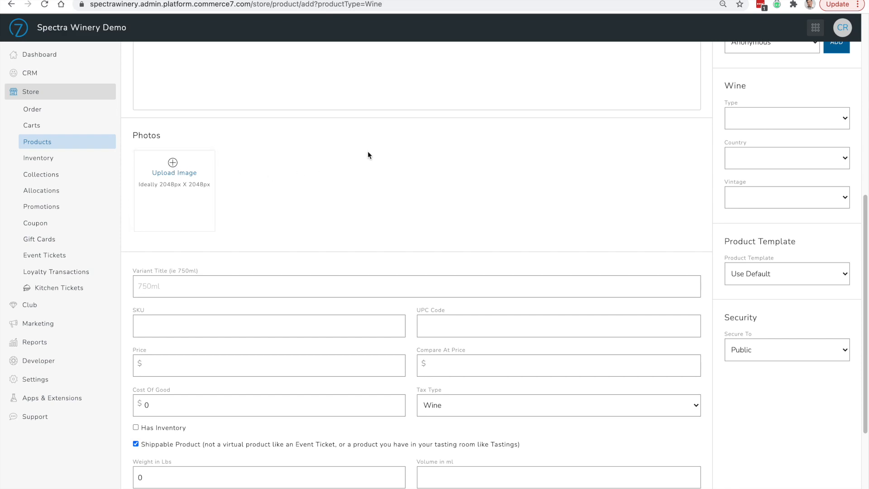
scroll(368, 156, "down", 1)
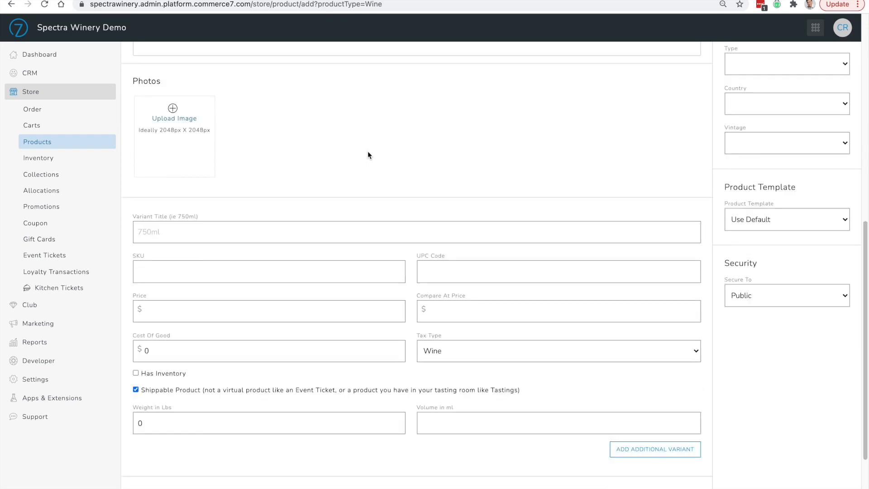
scroll(154, 301, "up", 2)
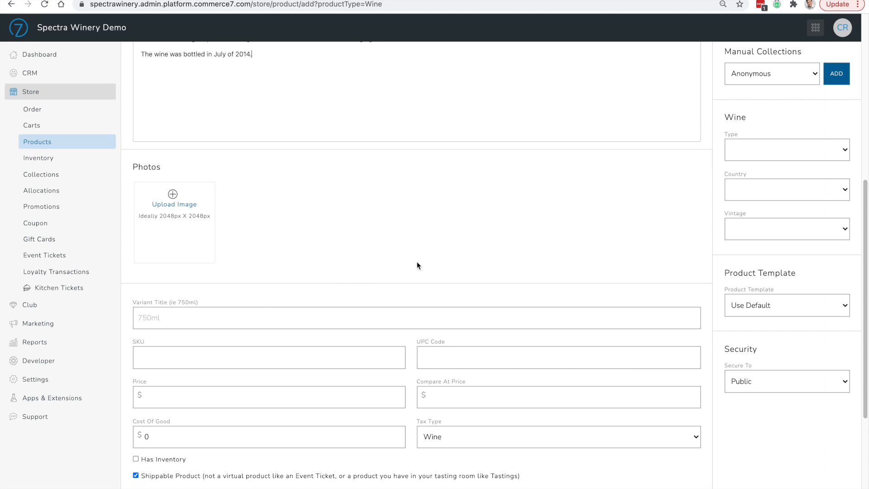
scroll(585, 336, "down", 5)
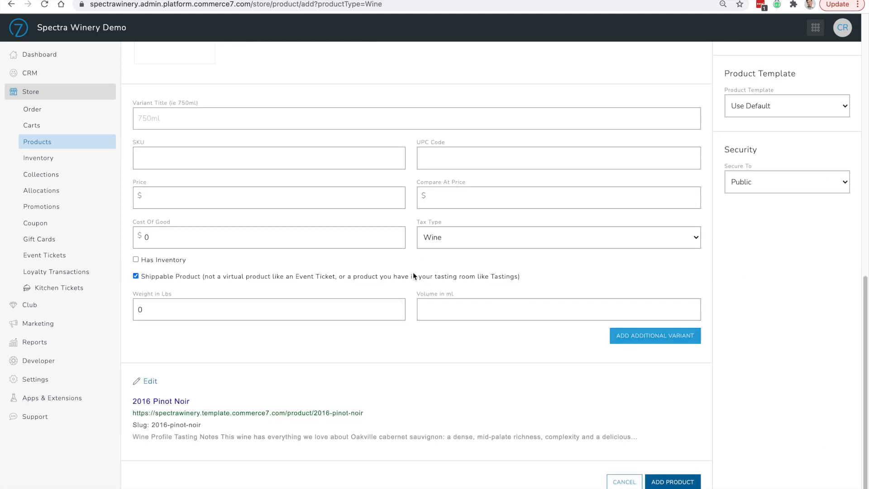
scroll(208, 149, "up", 2)
left_click(169, 195)
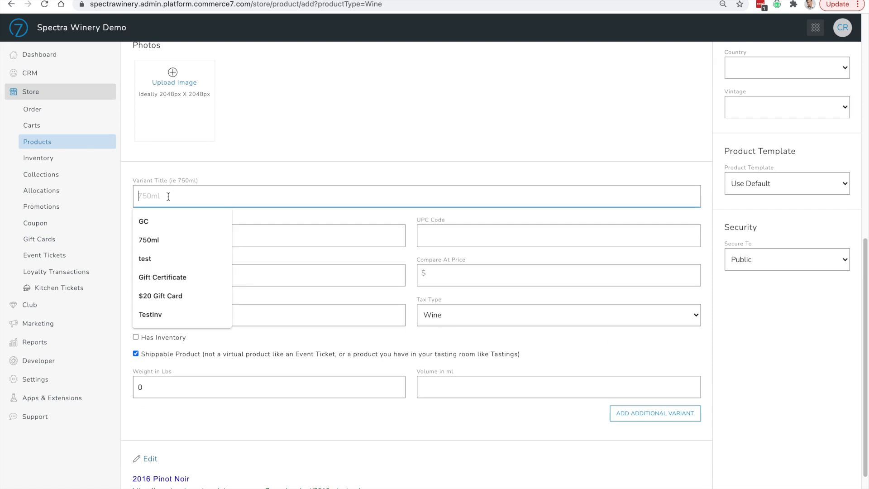
type("750ml")
left_click(175, 222)
left_click(255, 233)
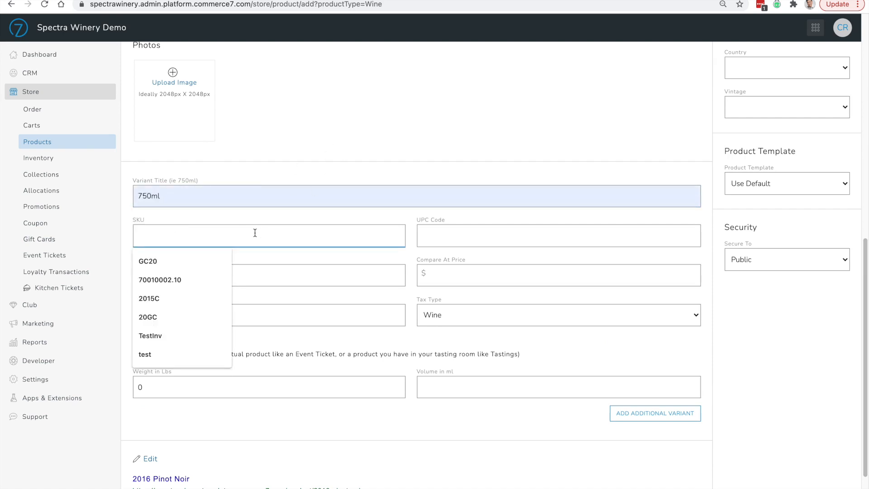
type("2016P")
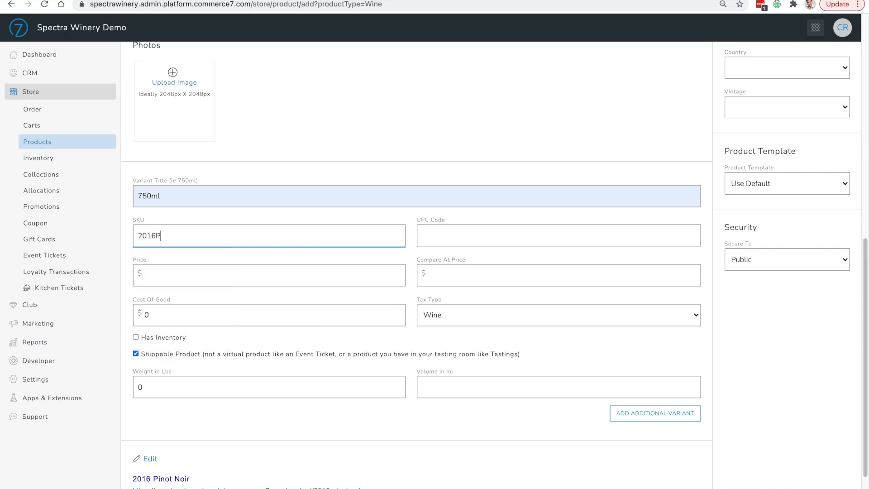
type("N750")
left_click(442, 235)
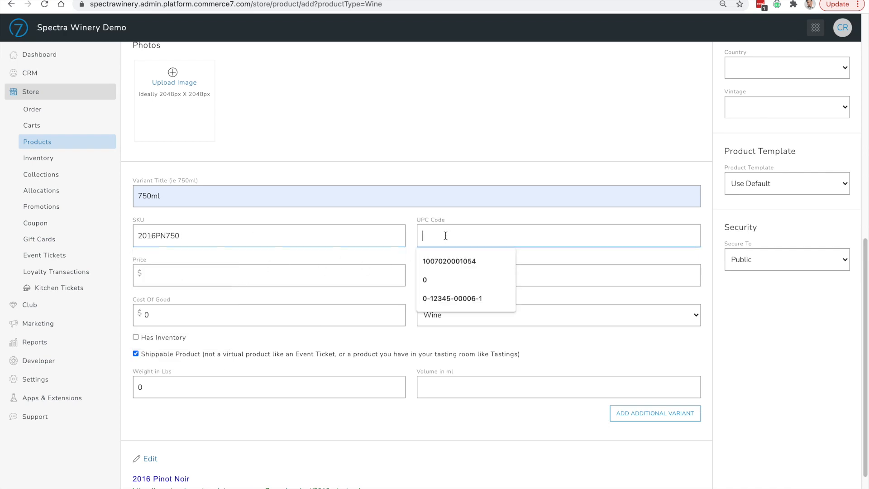
left_click(462, 197)
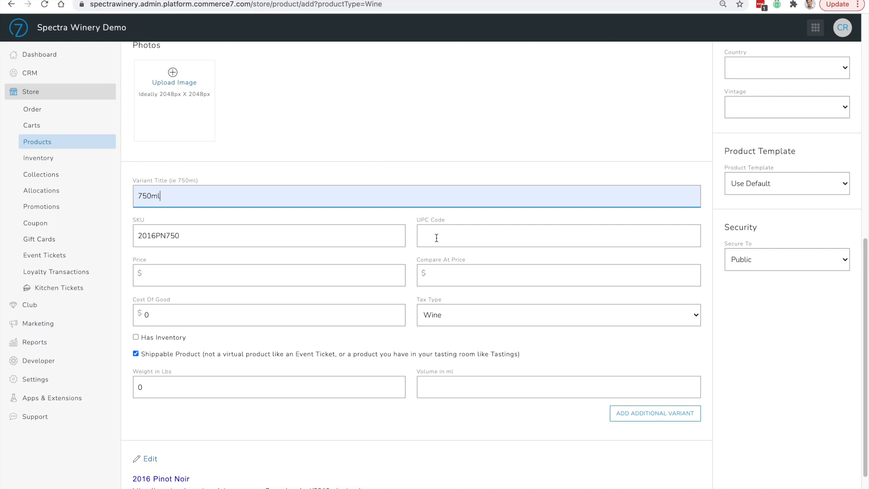
- Set the 750ml variant's price to $50 and its compare-at price to $60
left_click(246, 275)
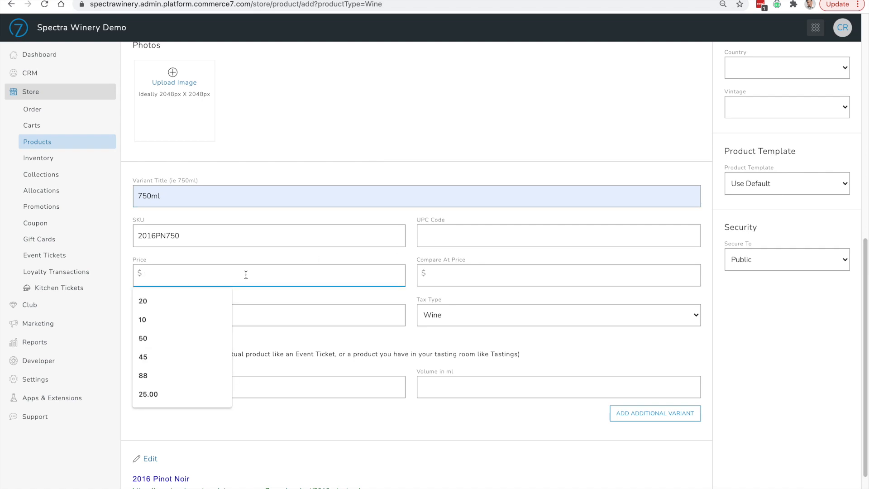
type("50")
left_click(435, 263)
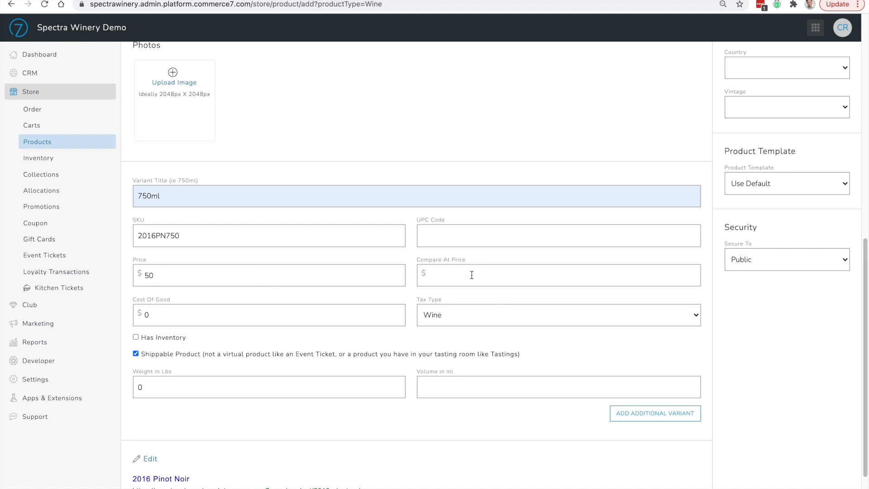
double_click(143, 275)
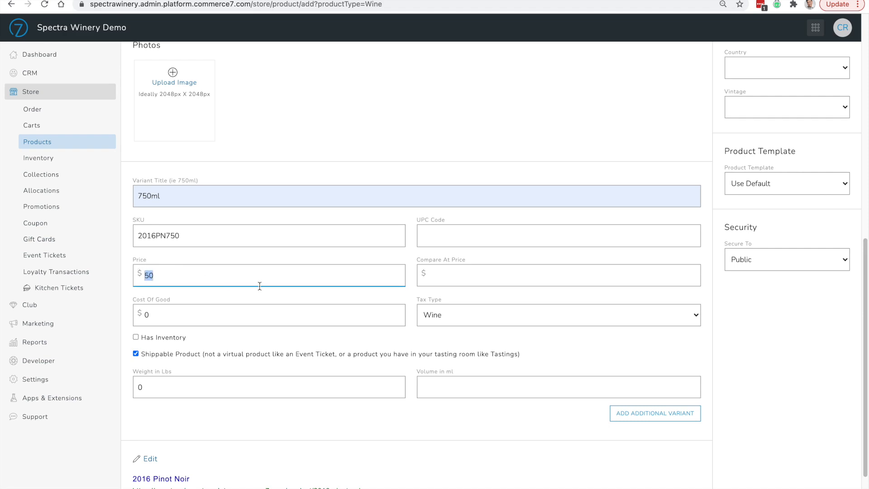
left_click(493, 271)
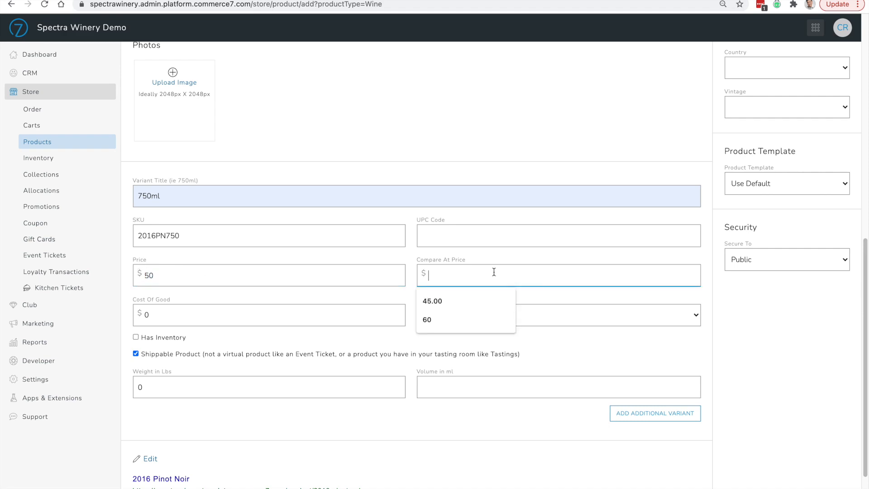
left_click(427, 320)
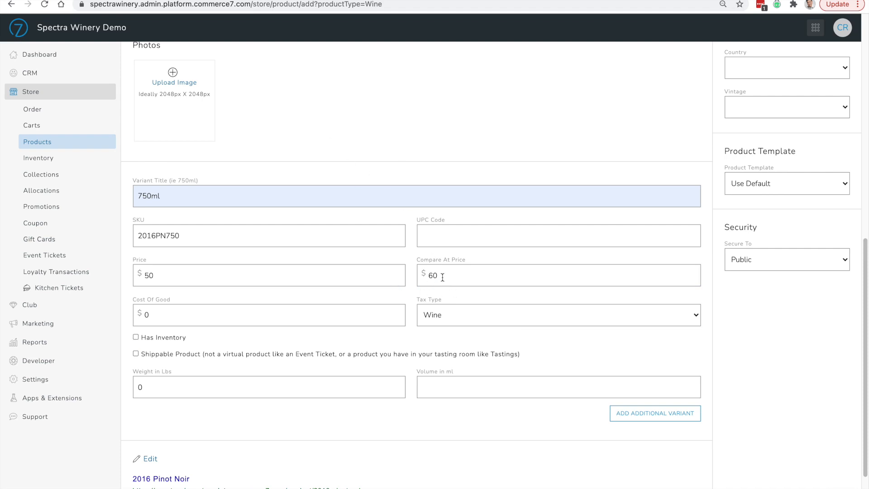
- Set the 750ml variant's cost of good to $25
left_click_drag(163, 317, 125, 321)
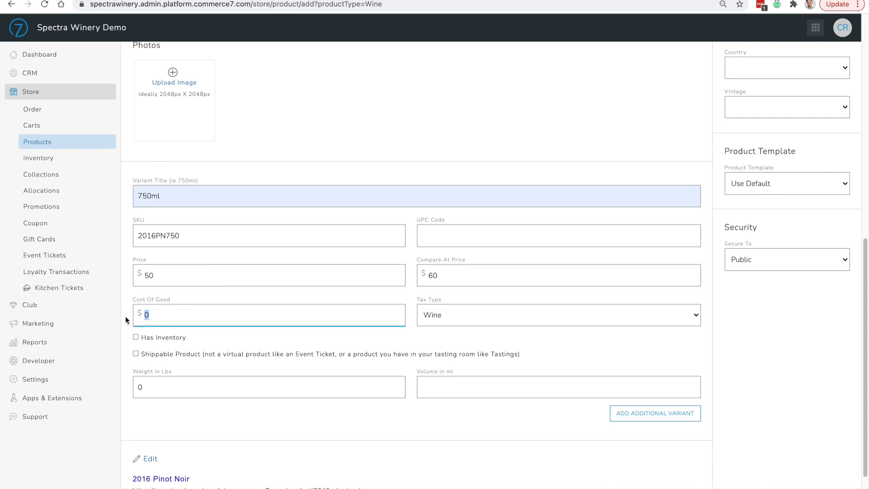
type("25")
left_click(482, 341)
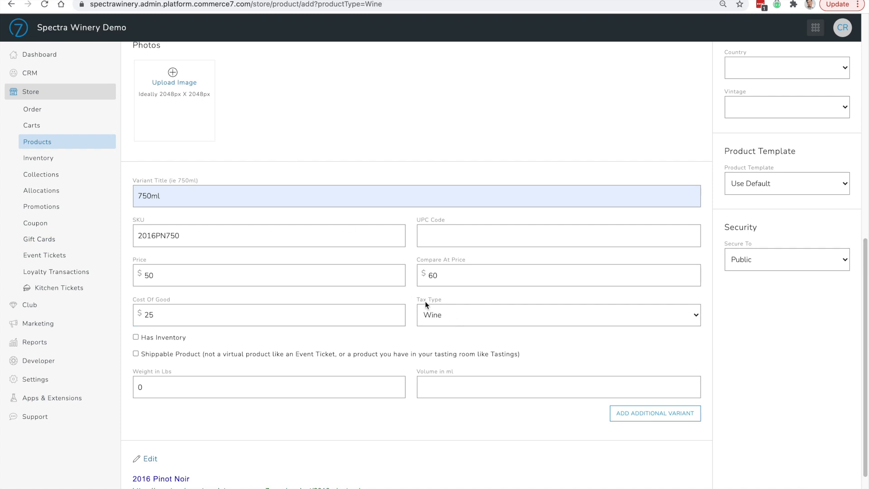
- Enable inventory for the variant to examine its inventory policy and location count fields, and disable it again
left_click_drag(187, 341, 140, 337)
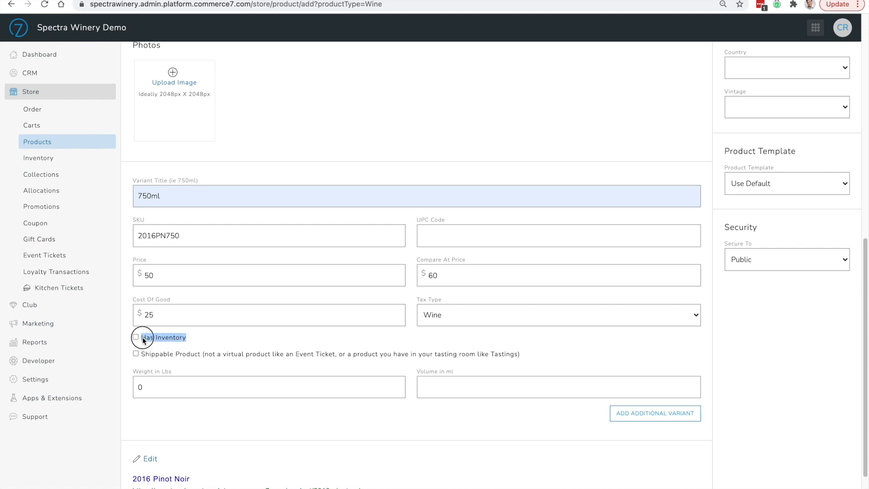
left_click(177, 339)
left_click(176, 339)
left_click(137, 336)
scroll(272, 386, "down", 2)
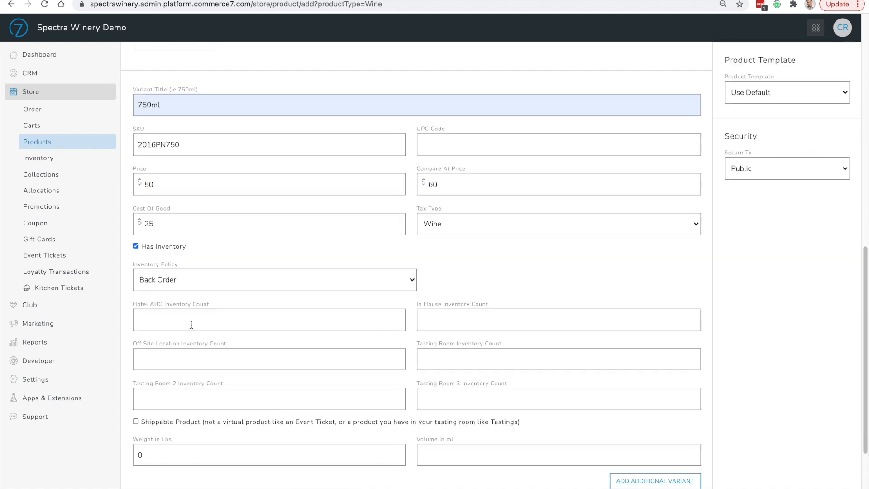
left_click(136, 246)
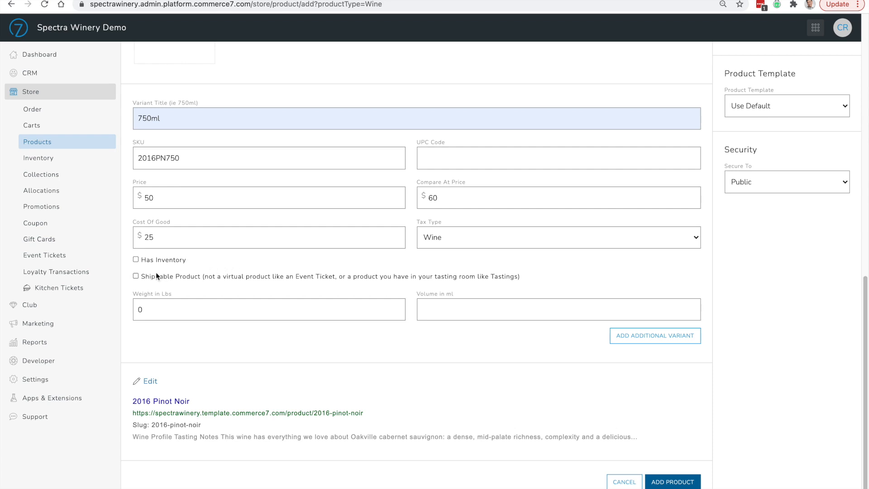
- Mark the 750ml variant as a shippable product
left_click_drag(148, 278, 197, 281)
left_click(249, 278)
left_click(246, 275)
- Set the variant's weight to 3 lbs and its volume to 750 ml
left_click_drag(146, 309, 123, 308)
type("3")
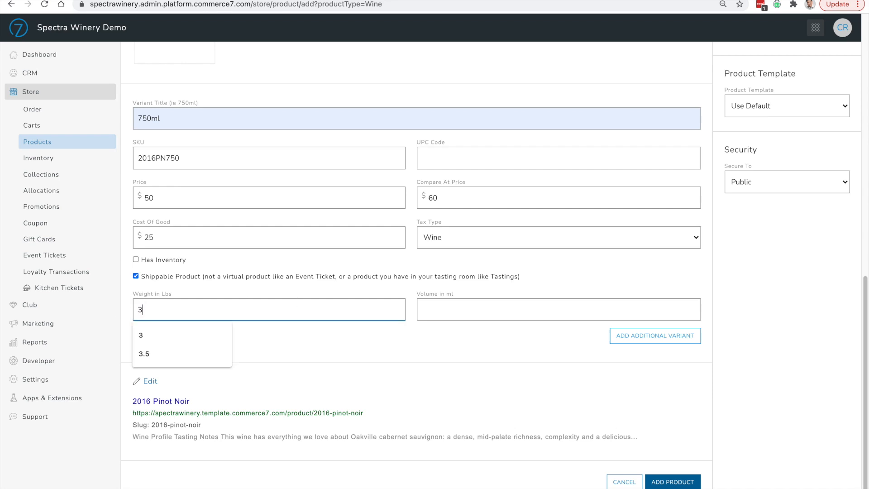
left_click(465, 337)
left_click(476, 312)
type("750")
left_click(457, 365)
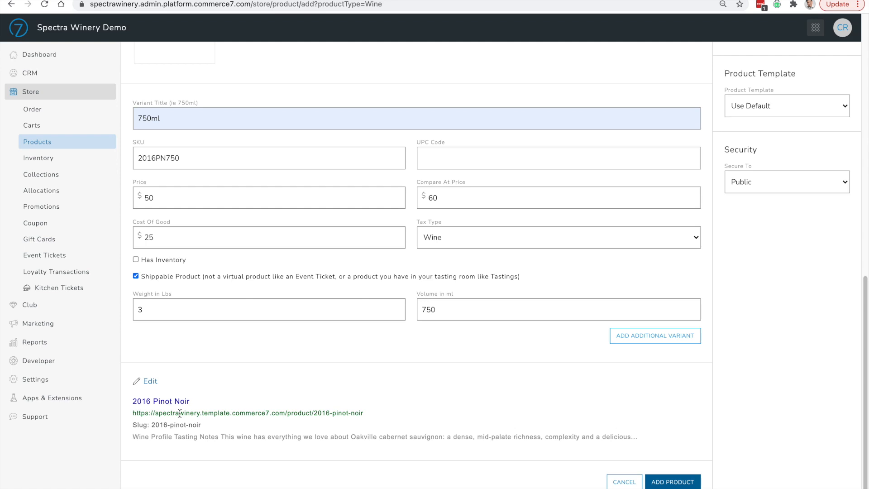
- Open the product's meta tag and slug fields for review, and add the product to the store
left_click(150, 382)
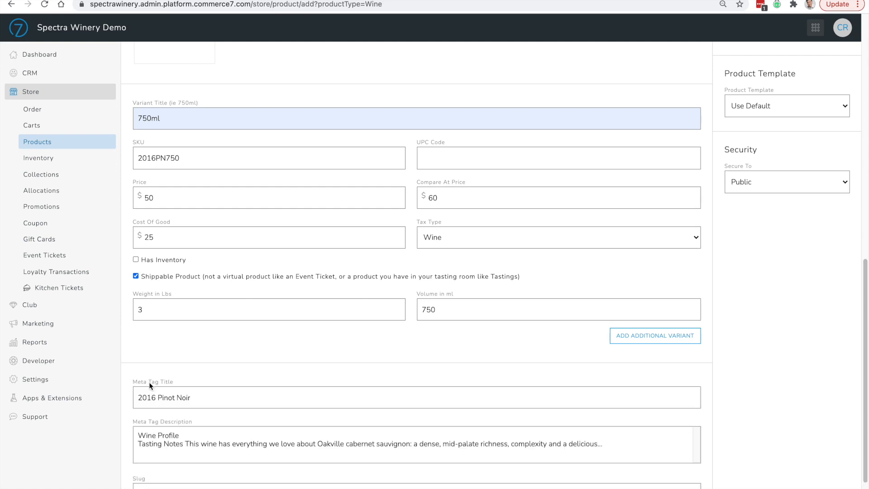
scroll(262, 351, "down", 2)
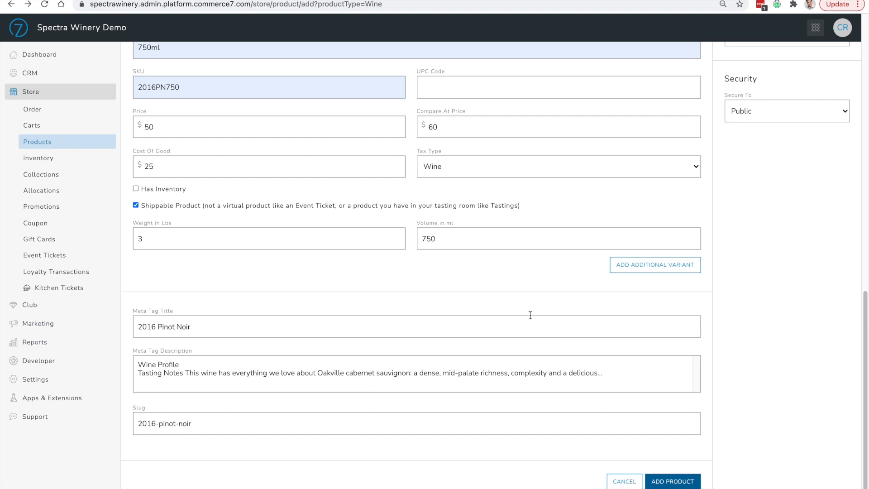
left_click(686, 483)
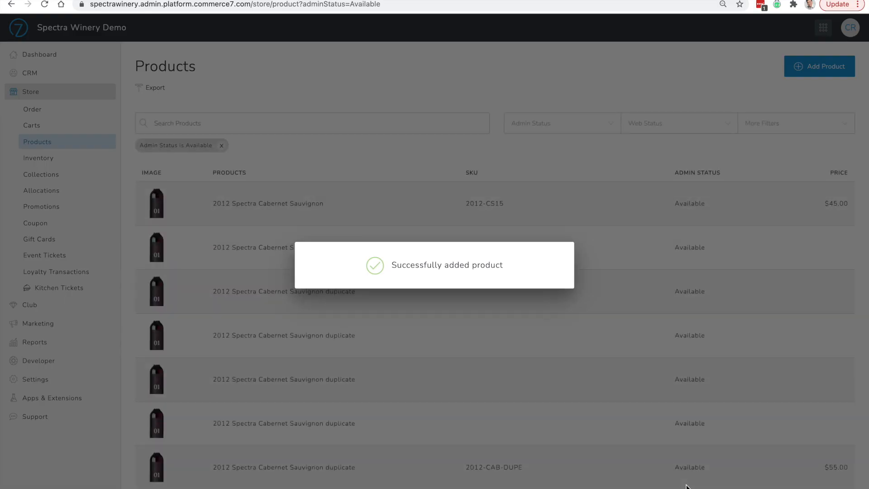
- Search the product list for "2016" and open the 2016 Pinot Noir product
left_click(231, 126)
type("2016")
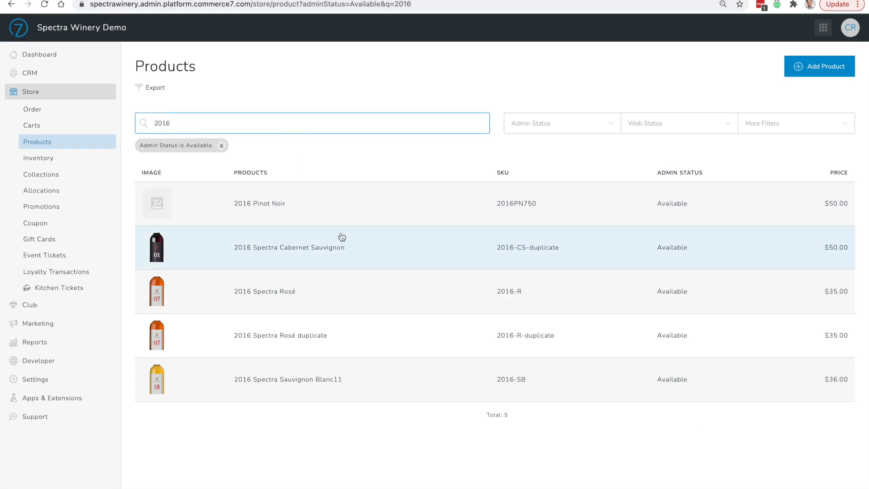
left_click(314, 214)
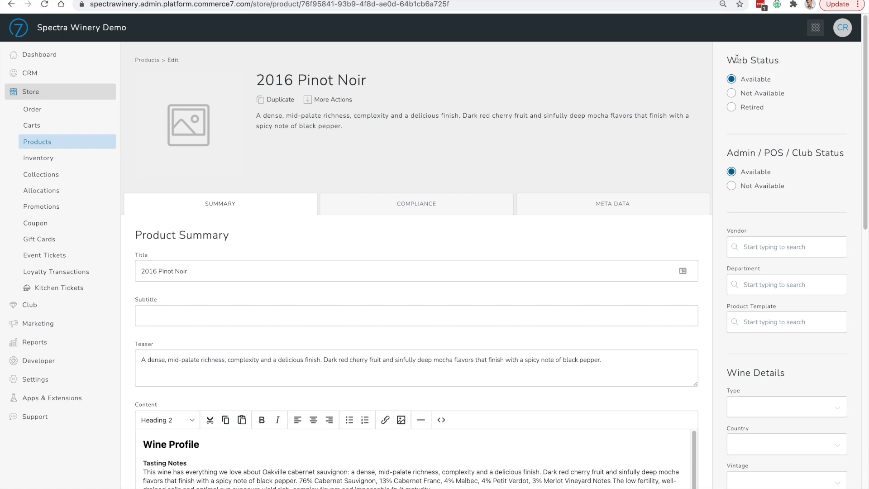
- Examine the product's web status options and its storefront web address in the SEO section
left_click_drag(737, 59, 776, 60)
left_click(805, 70)
scroll(507, 277, "down", 15)
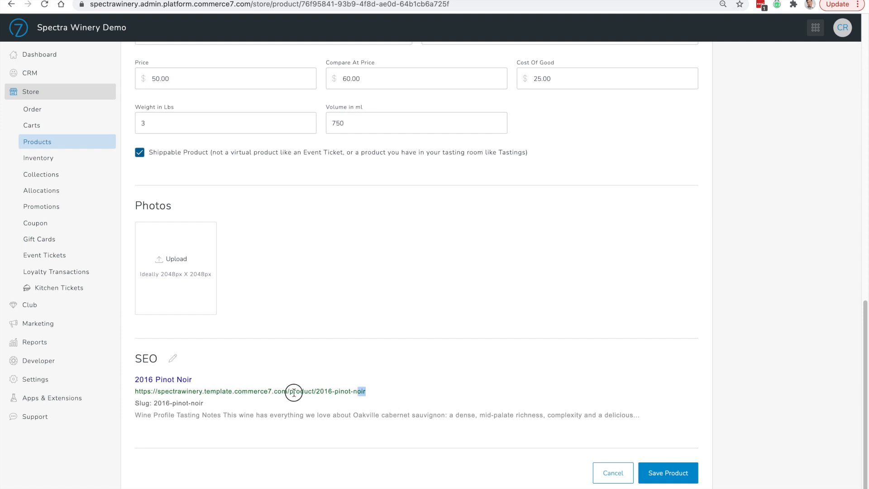
left_click_drag(326, 392, 132, 391)
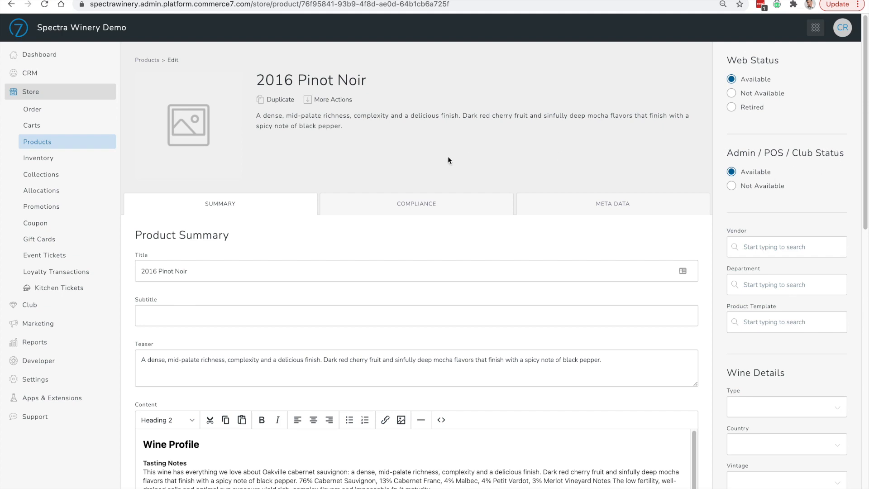
- Examine the available choices for the product's vendor, department and product template without assigning any
scroll(448, 161, "down", 3)
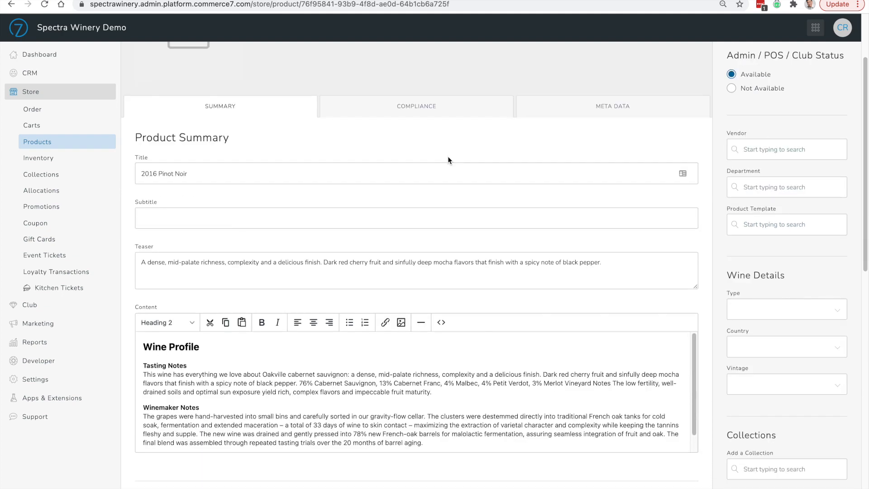
left_click(755, 154)
left_click(754, 121)
left_click(755, 187)
left_click(765, 225)
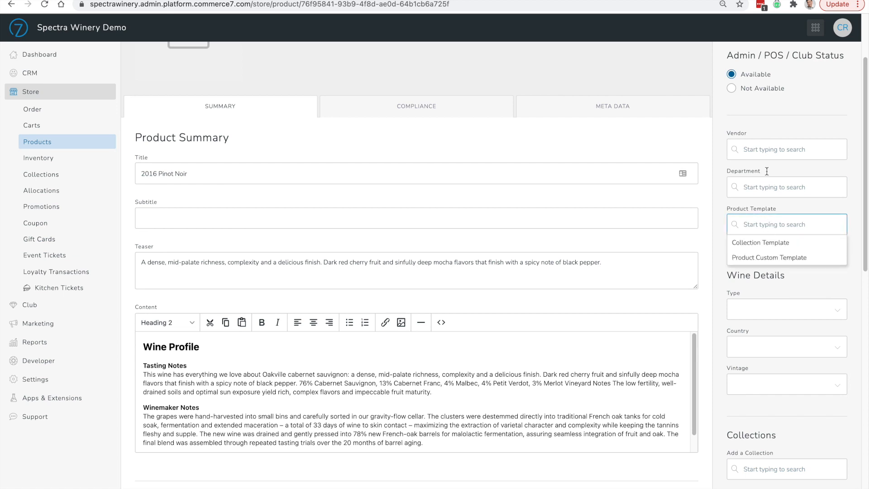
left_click(763, 131)
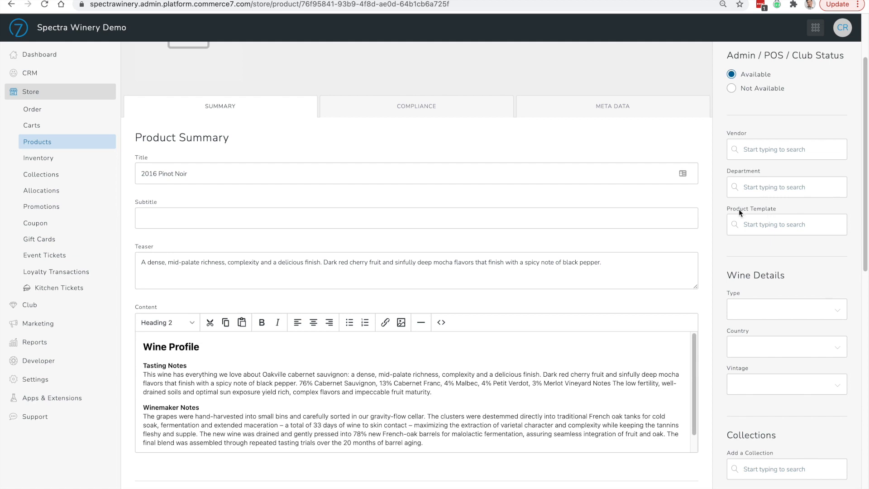
left_click_drag(726, 209, 783, 207)
left_click(787, 207)
- In the wine details, set the type to Red and the varietal to Pinot Noir
scroll(629, 215, "down", 2)
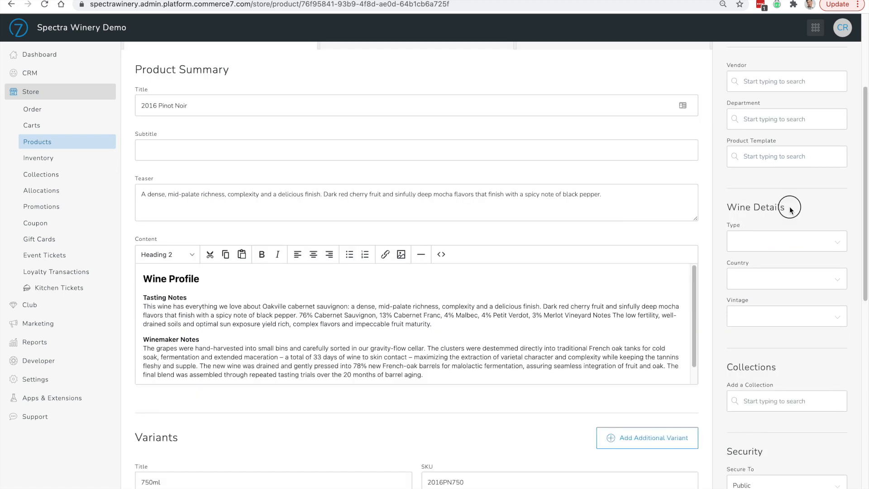
left_click_drag(790, 207, 728, 209)
scroll(796, 211, "down", 2)
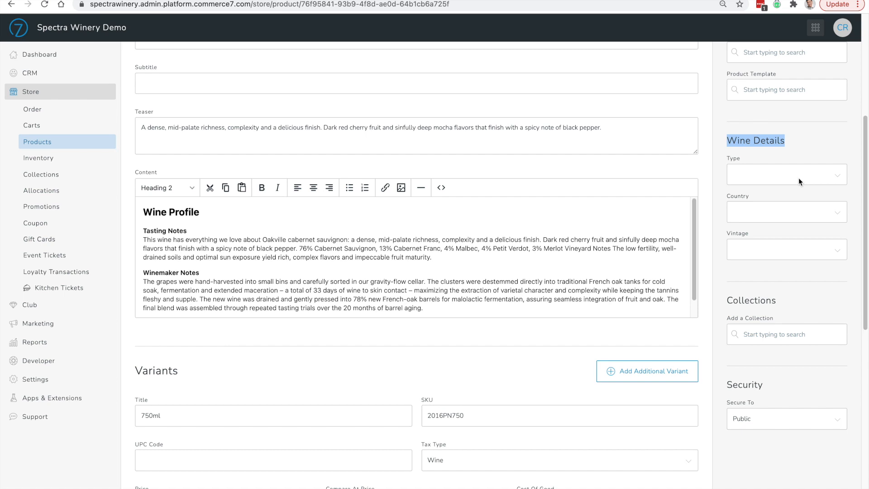
left_click(809, 152)
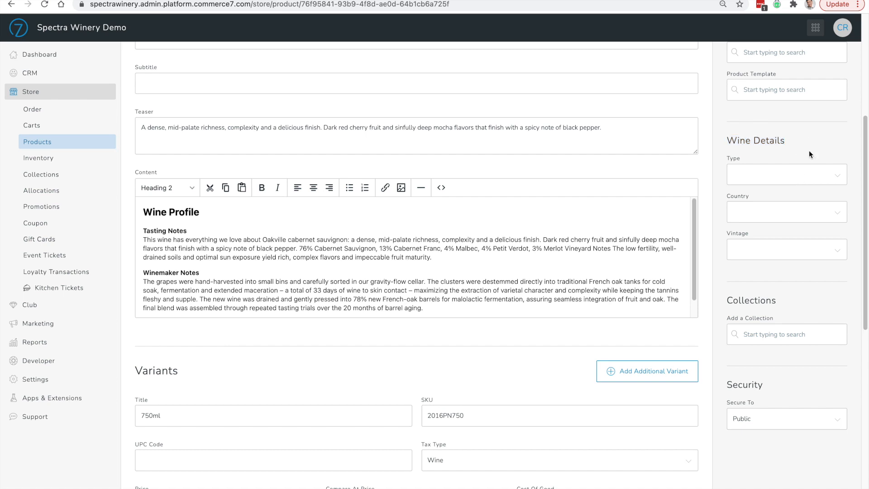
left_click(787, 177)
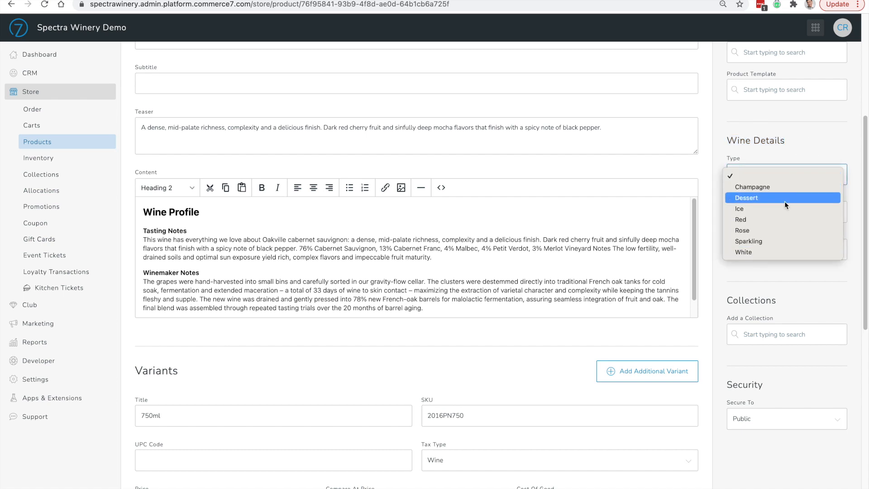
left_click(777, 219)
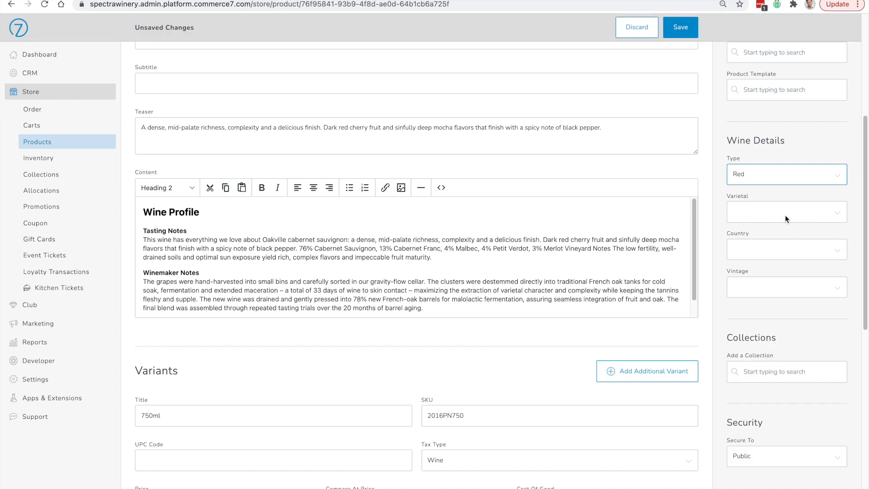
left_click(779, 209)
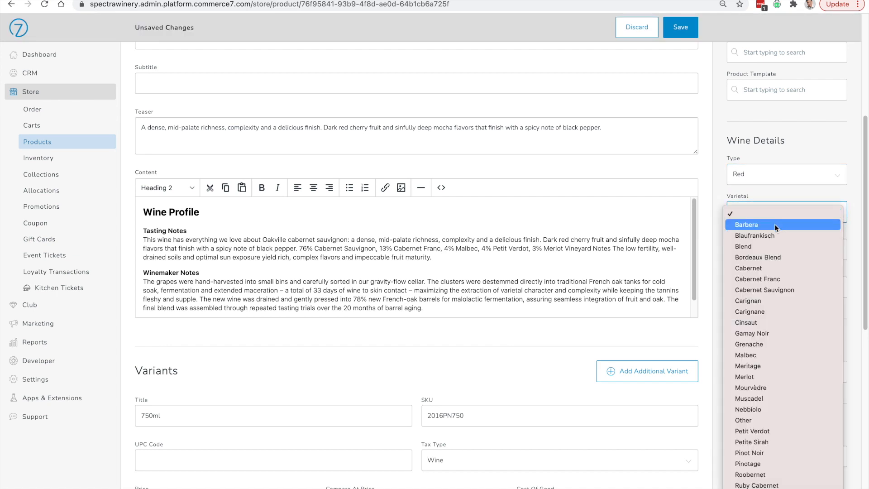
scroll(730, 411, "down", 2)
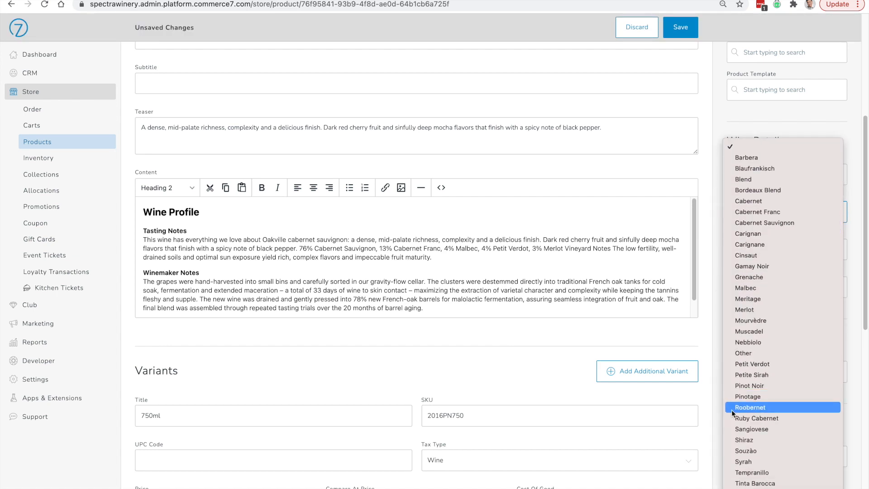
left_click(750, 385)
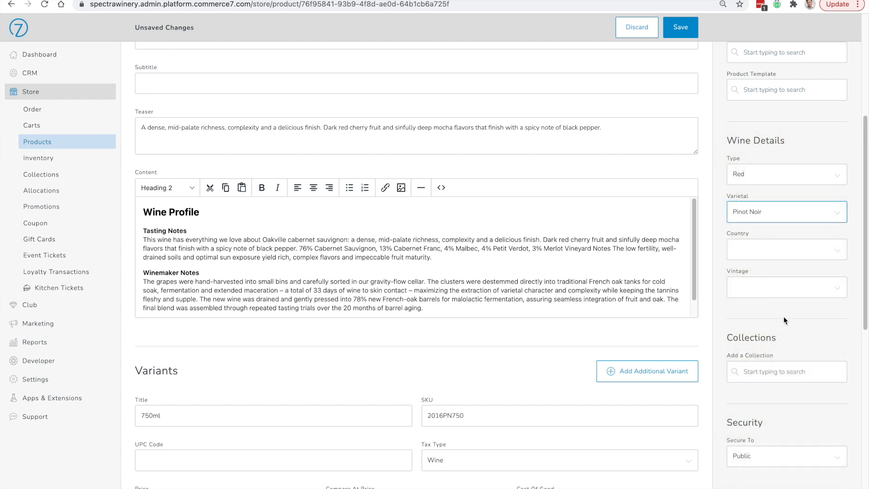
- Set the wine's country to United States and its region to California
left_click(779, 253)
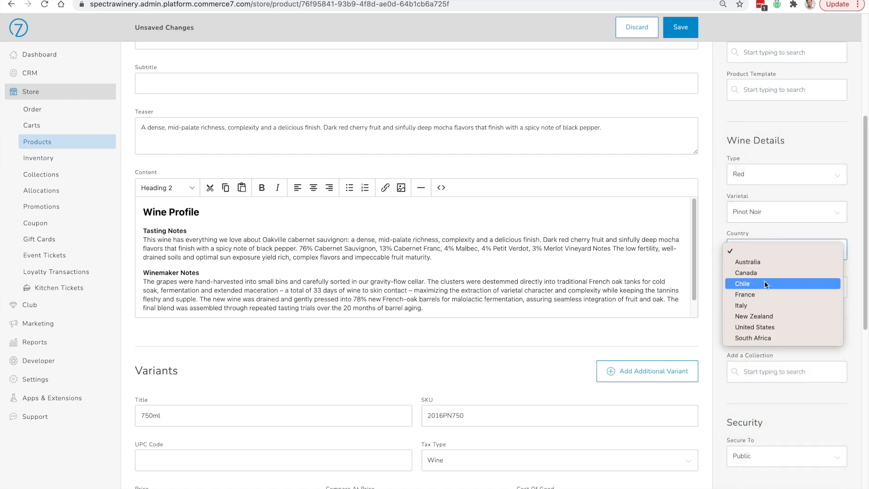
left_click(768, 328)
left_click(773, 290)
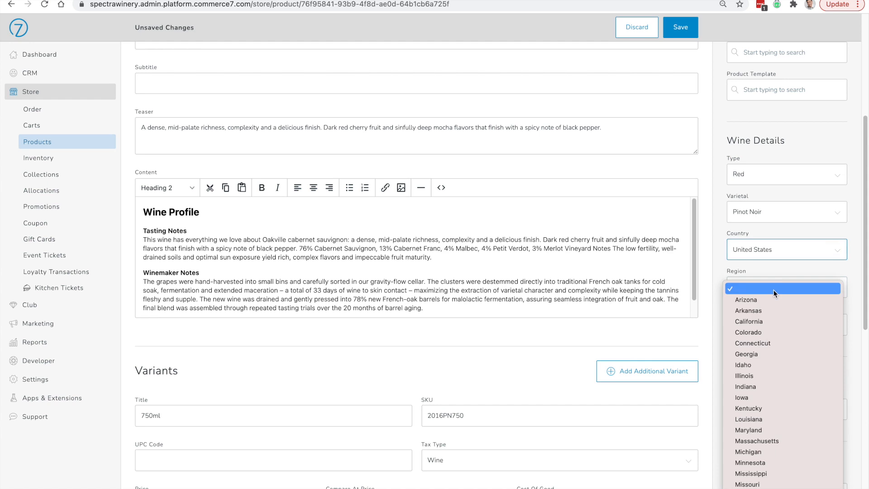
left_click(769, 322)
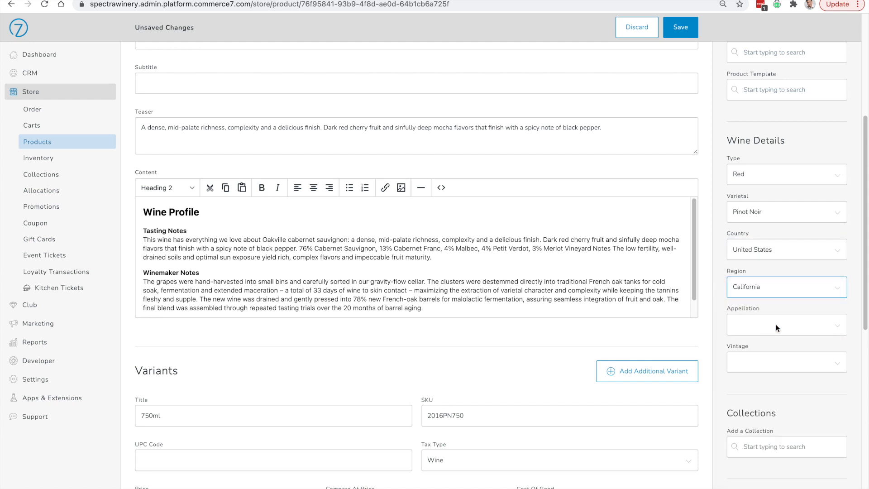
- Set the wine's appellation to Alexander Valley and its vintage to 2020
left_click(776, 324)
left_click(770, 341)
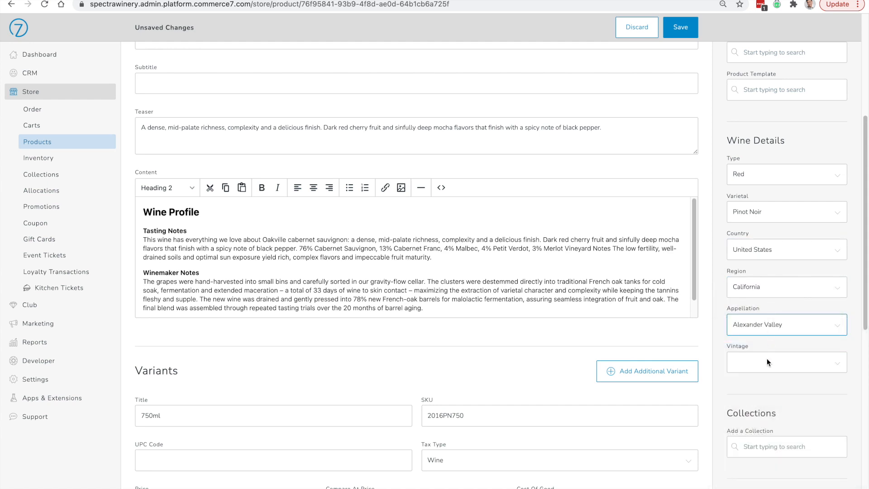
left_click(762, 363)
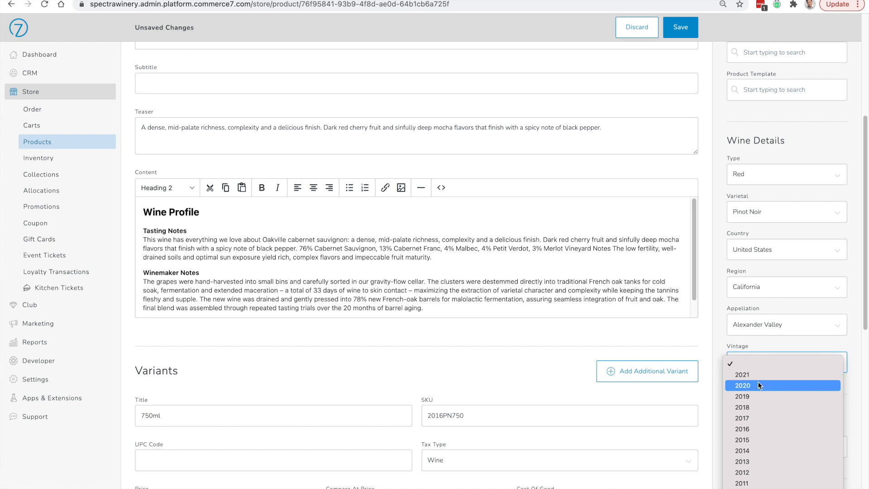
left_click(759, 384)
- Add the product to the California Reds collection
scroll(758, 386, "down", 3)
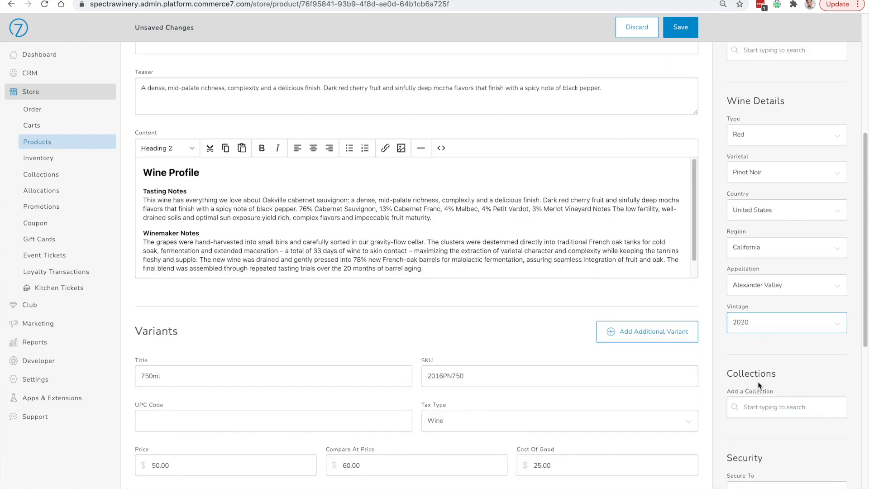
left_click_drag(775, 307, 719, 302)
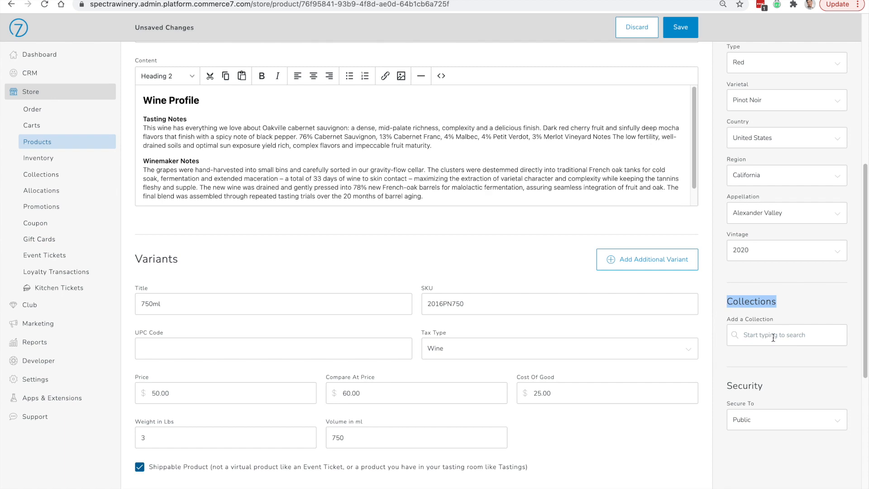
left_click(789, 339)
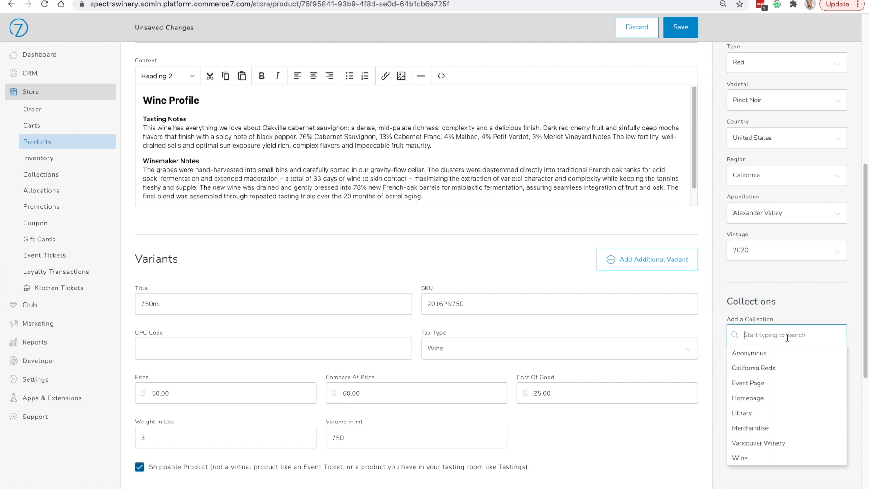
left_click(771, 369)
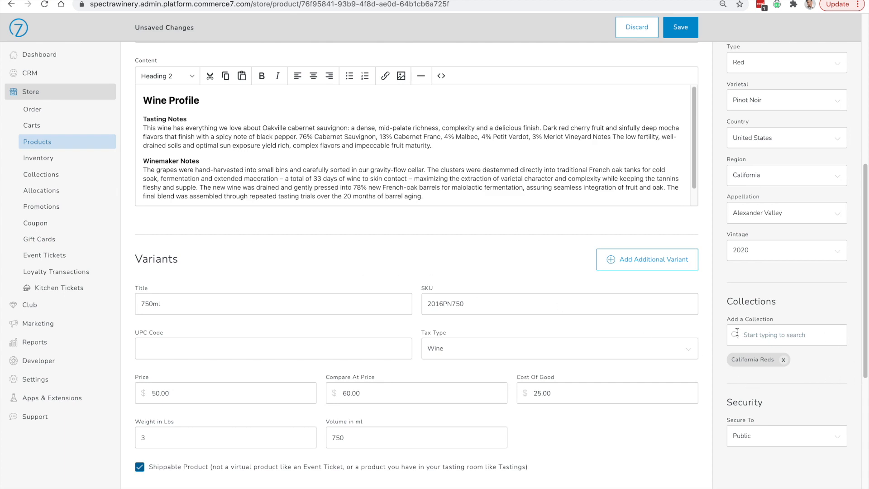
- Secure the product to a club and choose Gold Club as the permitted club
scroll(765, 375, "down", 1)
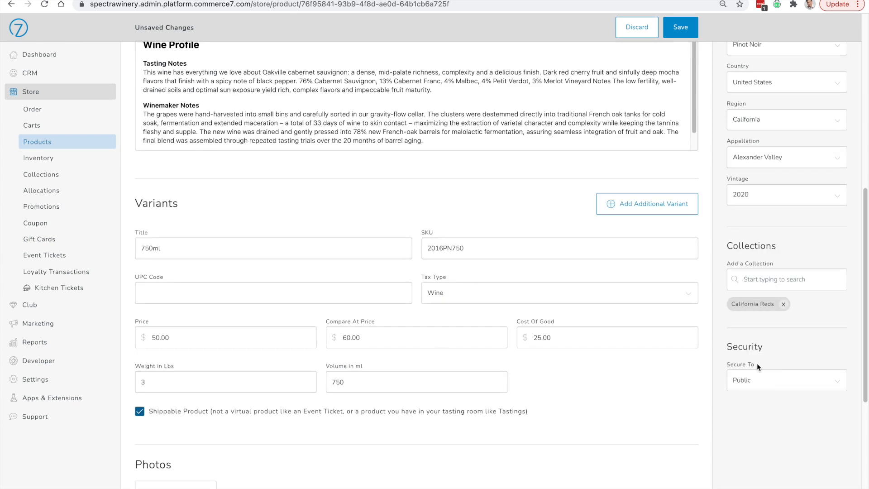
left_click_drag(771, 349, 719, 347)
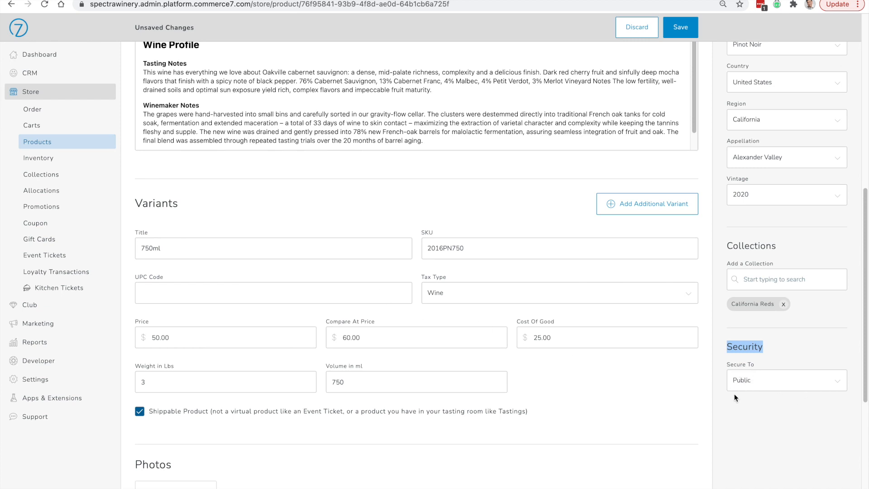
scroll(703, 400, "down", 4)
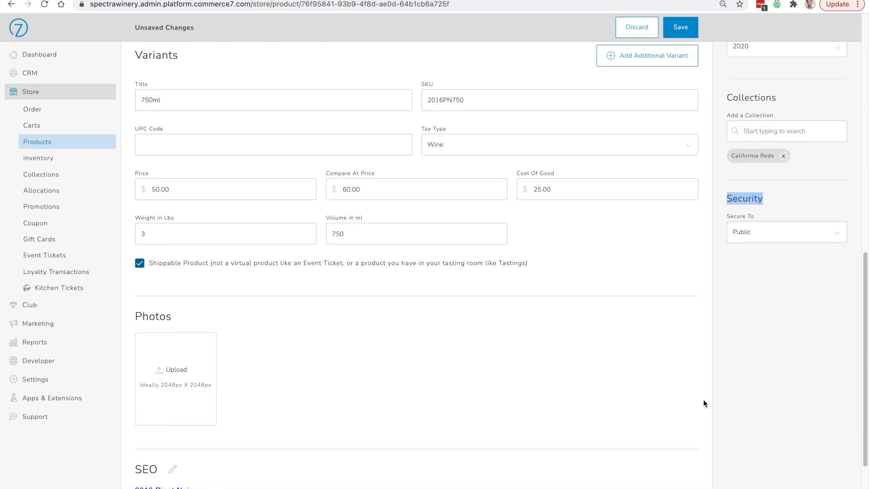
scroll(704, 399, "down", 1)
left_click(789, 197)
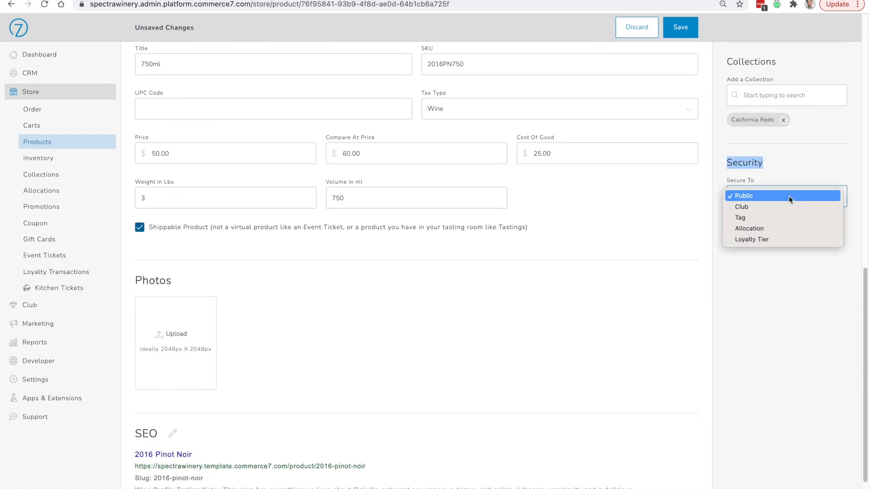
left_click(778, 206)
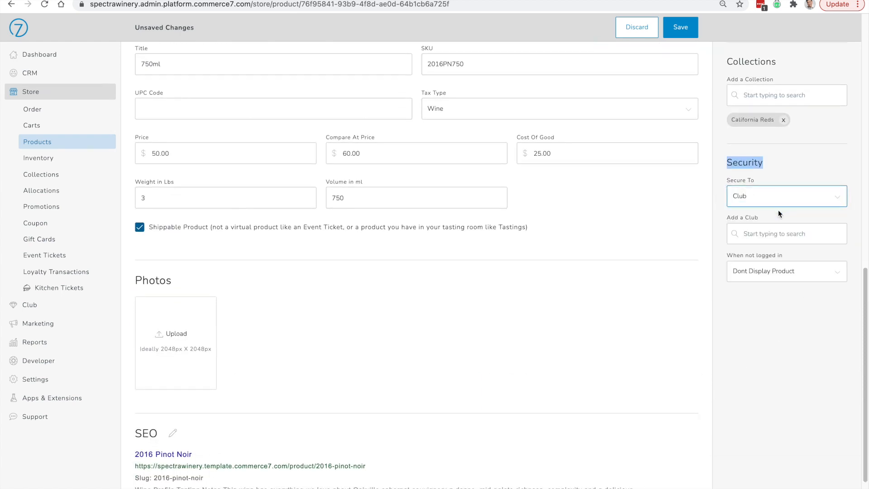
left_click(776, 234)
left_click(766, 249)
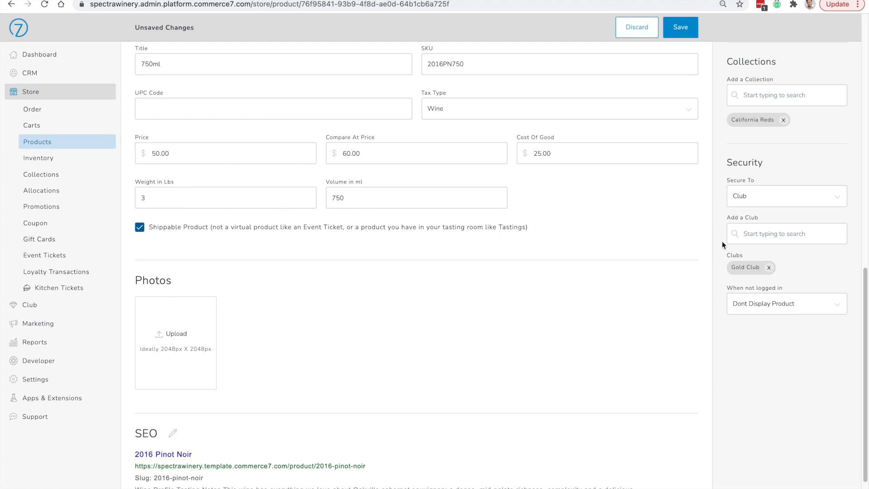
- Review the display options for visitors who are not logged in and the other security types
left_click(789, 304)
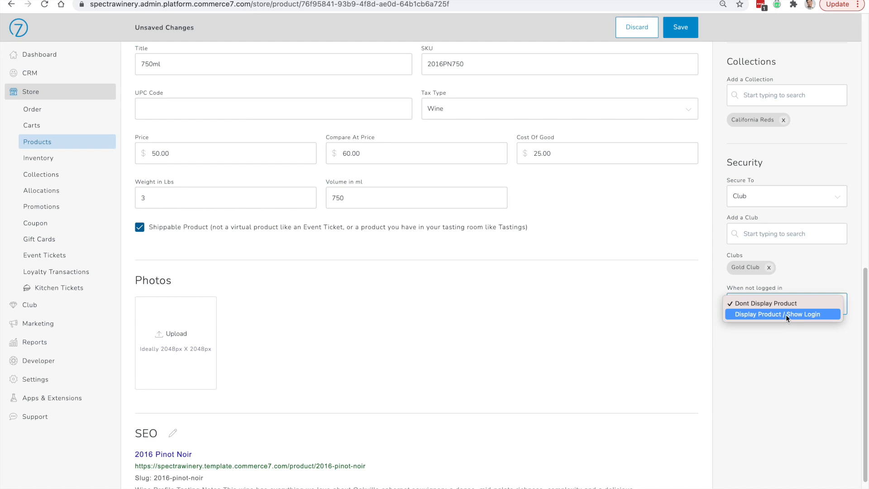
left_click(812, 269)
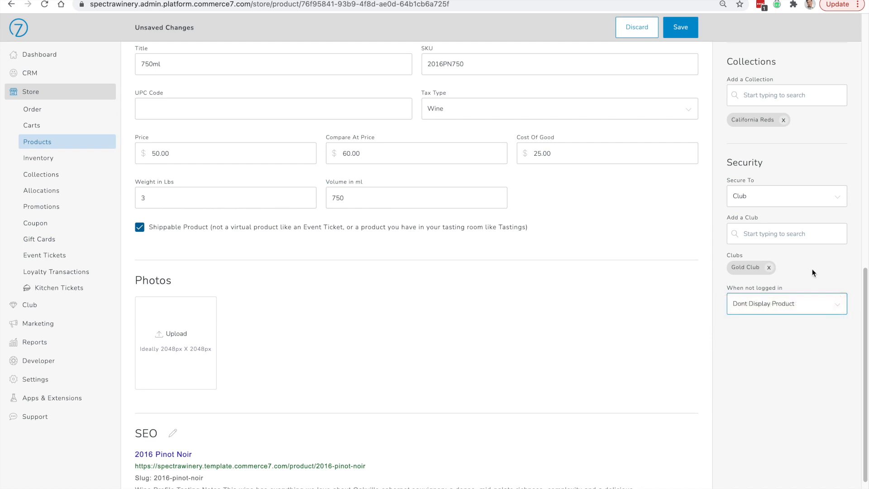
left_click(786, 197)
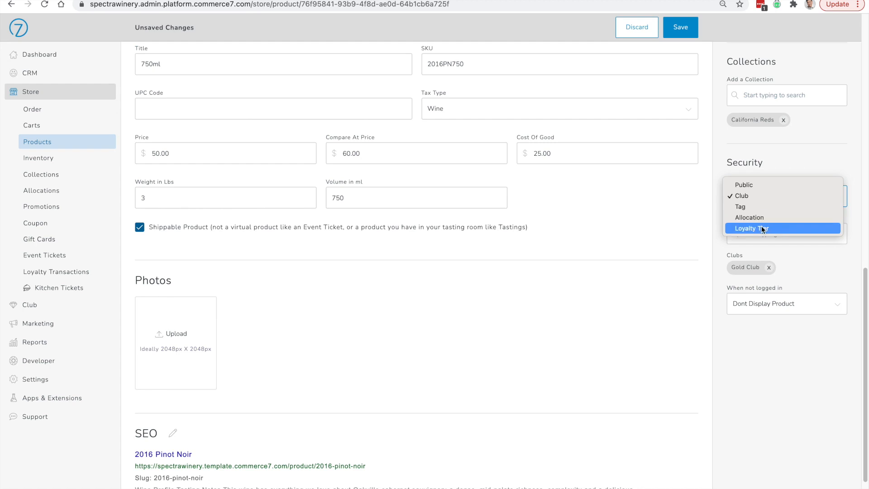
left_click(802, 385)
- Set the product's security back to Public
left_click(809, 202)
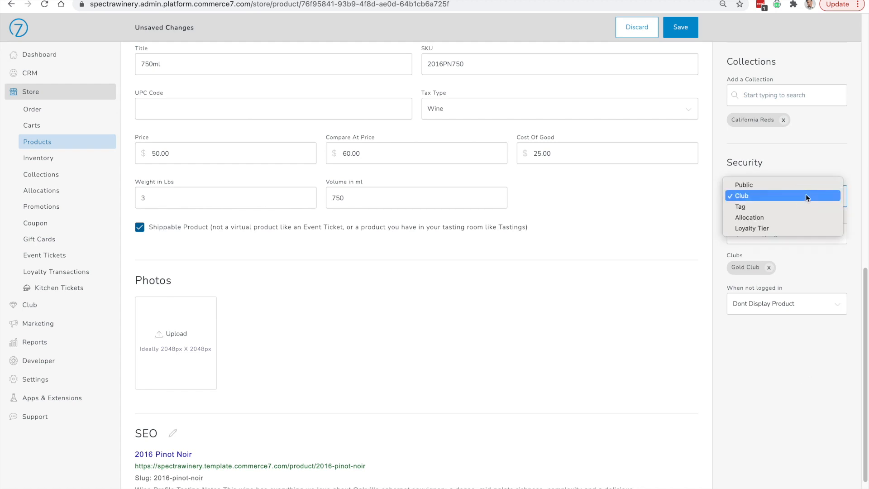
left_click(802, 186)
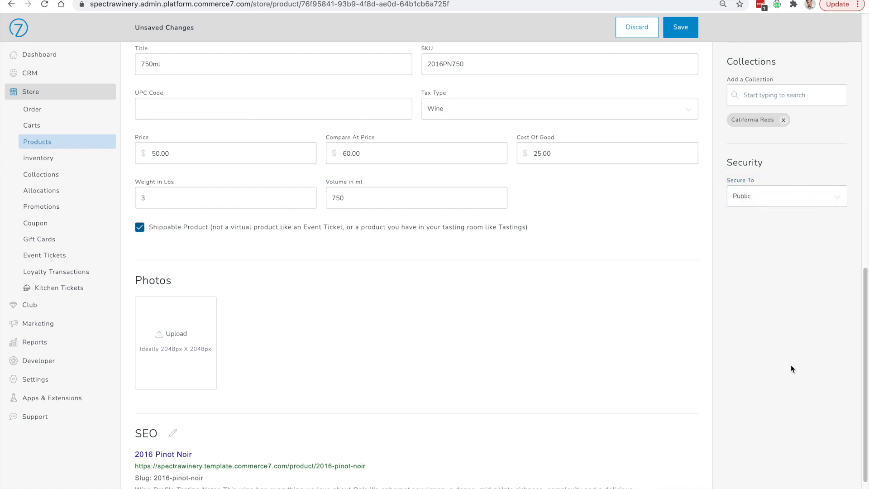
scroll(791, 232, "up", 10)
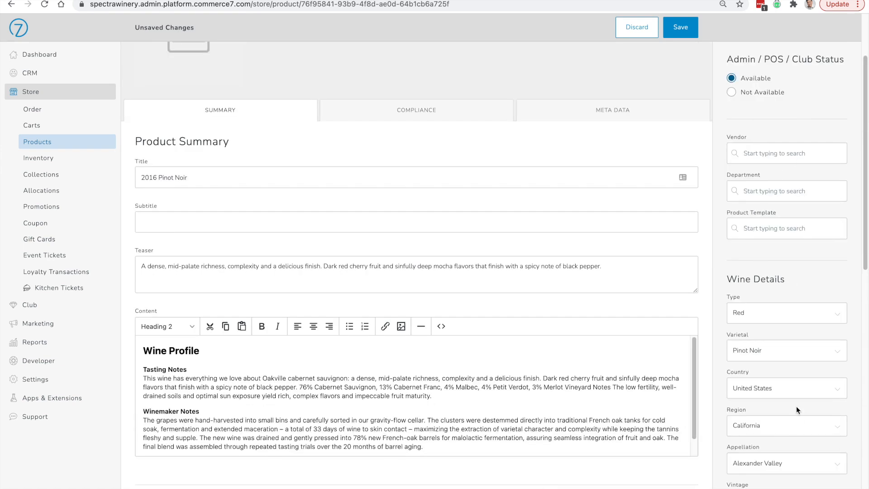
scroll(797, 406, "up", 3)
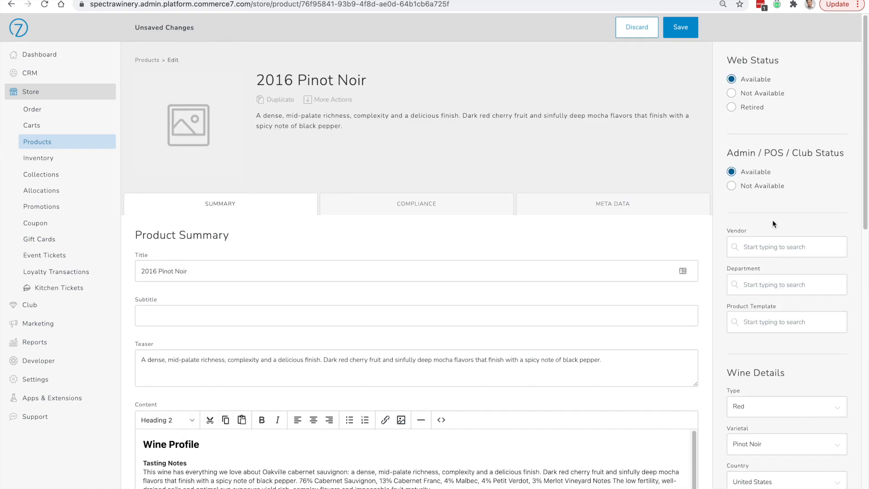
- Save the 2016 Pinot Noir product changes and open its storefront page from the product URL in the SEO section
left_click(678, 36)
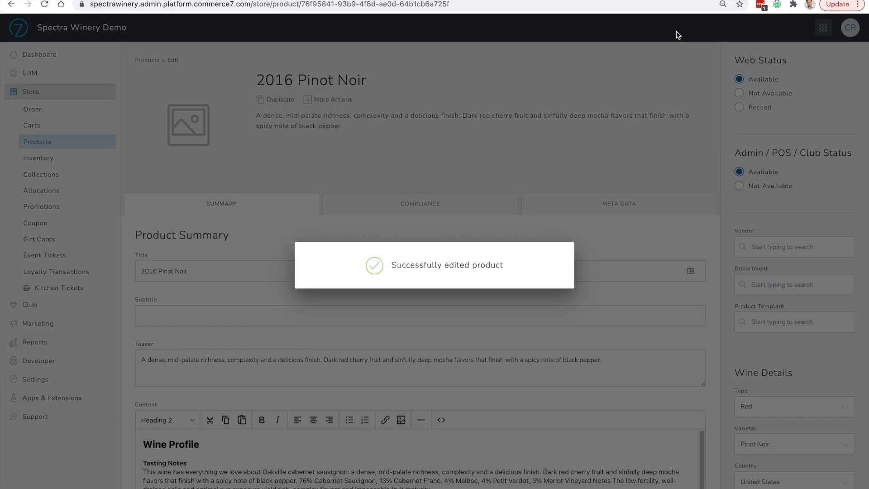
scroll(570, 146, "down", 15)
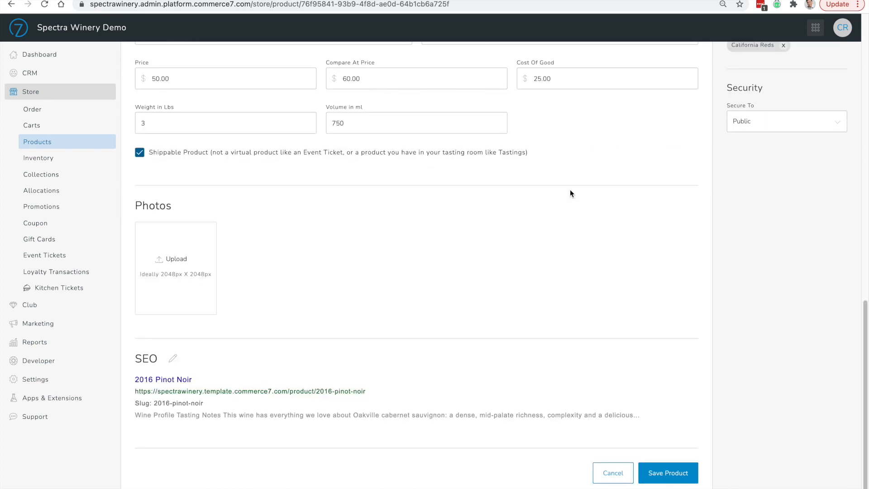
left_click(291, 392)
right_click(291, 391)
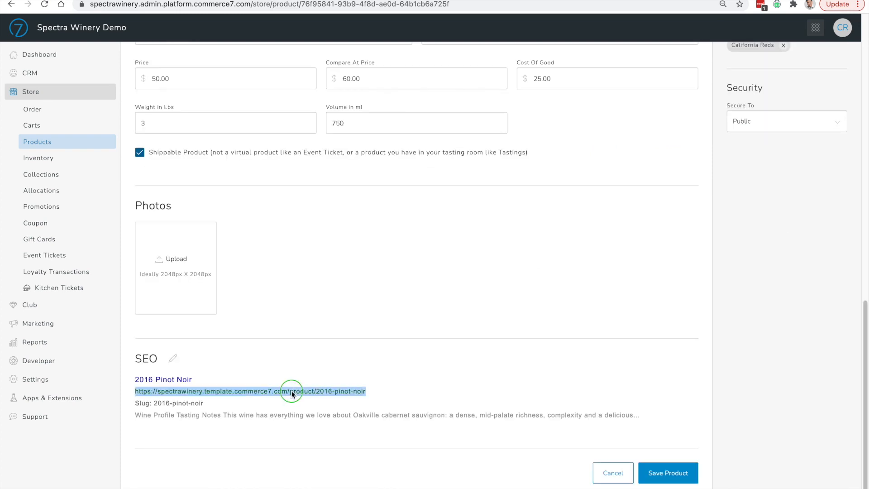
left_click(317, 423)
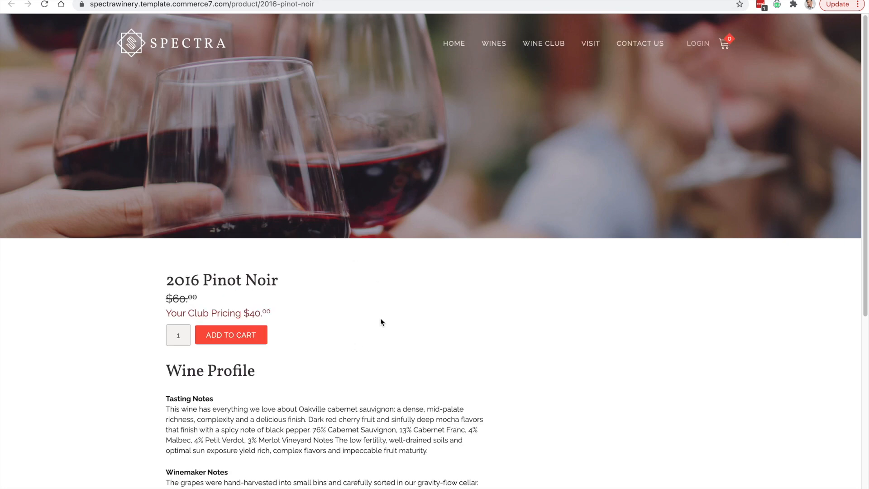
- Review the pricing, wine profile and wine specs on the storefront page and return to the product's edit page
scroll(281, 315, "down", 1)
scroll(281, 313, "down", 4)
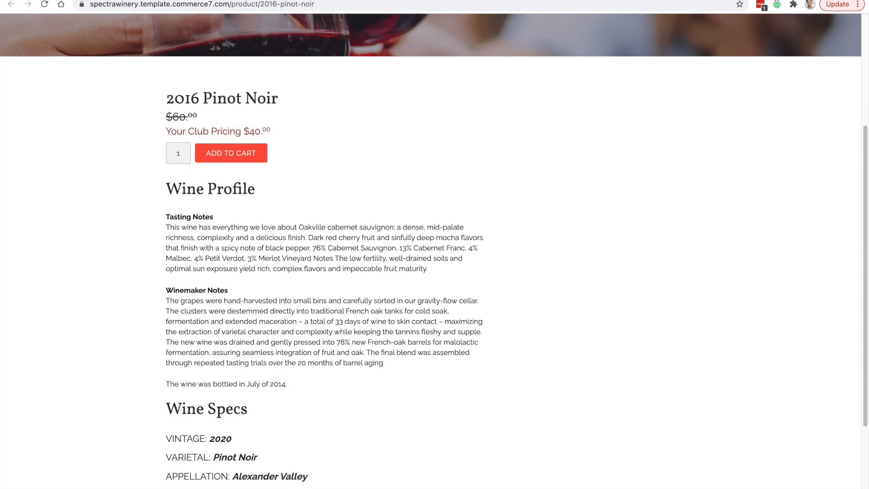
left_click(31, 5)
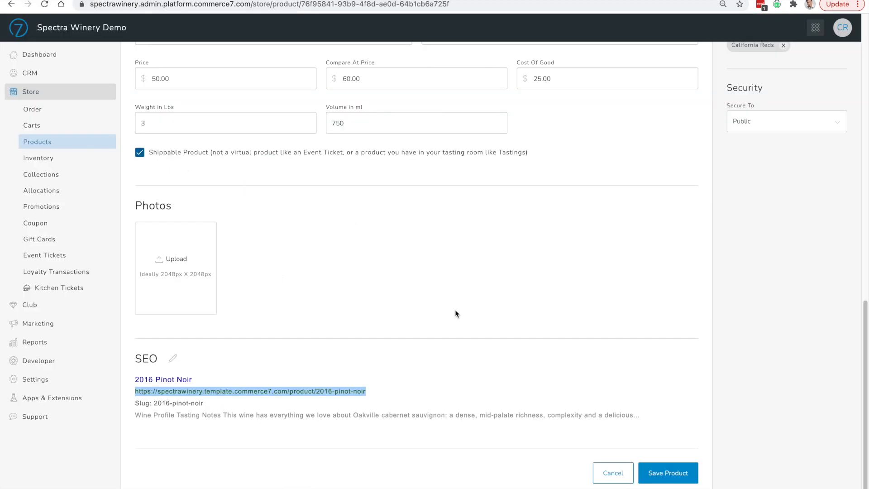
scroll(457, 312, "up", 15)
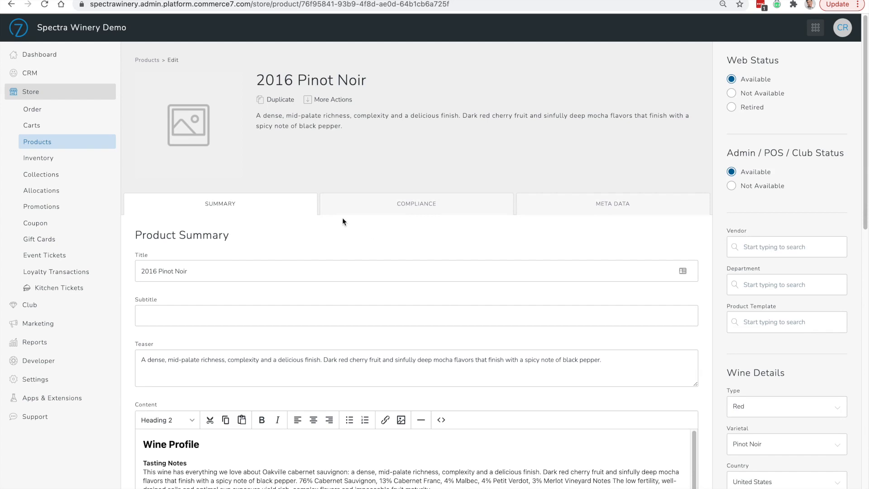
- Go back to the Products list, look through it and search the products for 2012
left_click(149, 60)
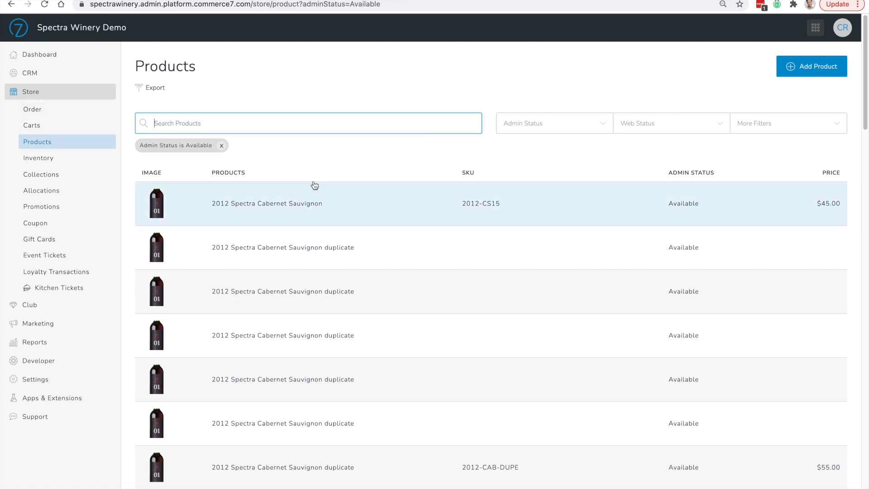
scroll(314, 185, "down", 8)
scroll(314, 185, "down", 20)
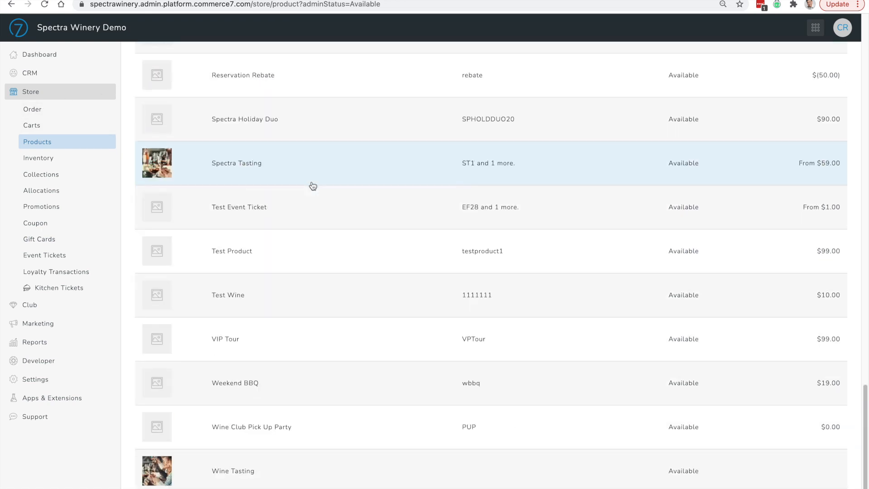
scroll(313, 186, "up", 20)
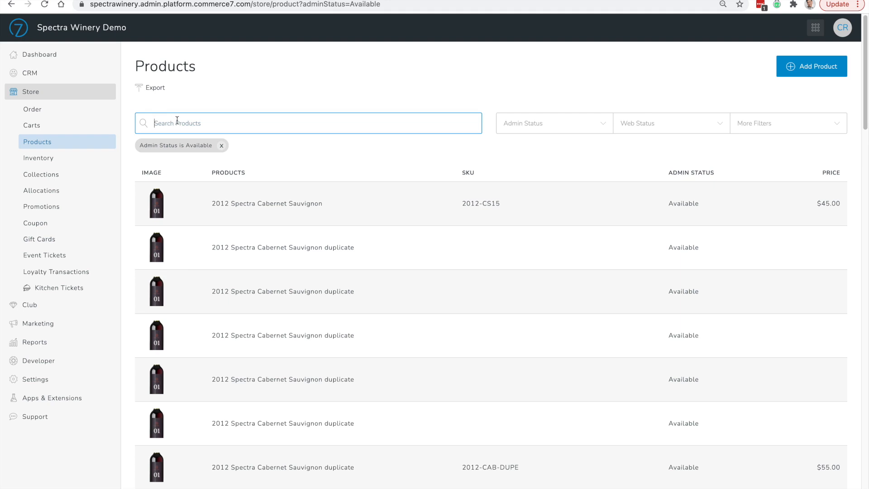
type("2012")
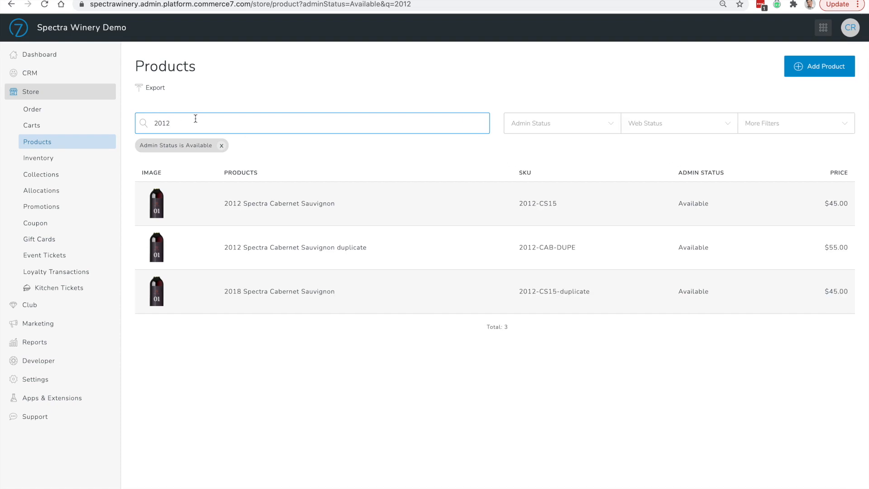
- Review the available Admin Status, Web Status, Type and Collection filter options for the product list without applying any
left_click(534, 129)
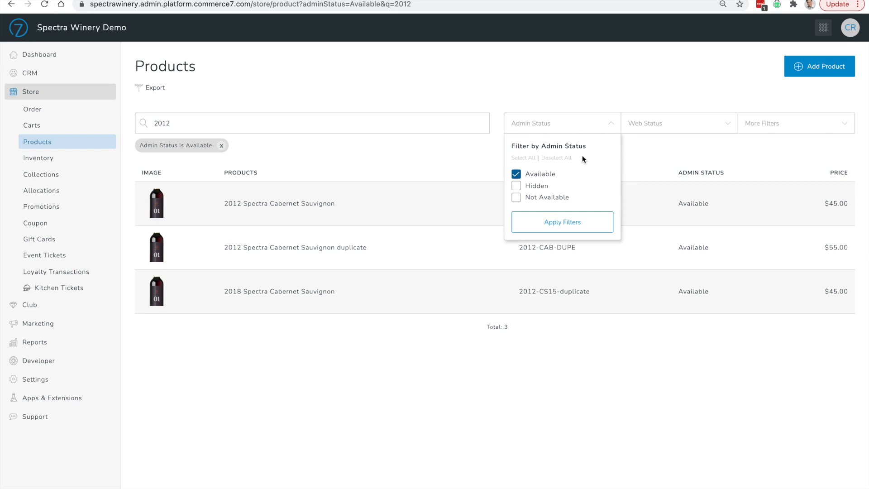
left_click(663, 131)
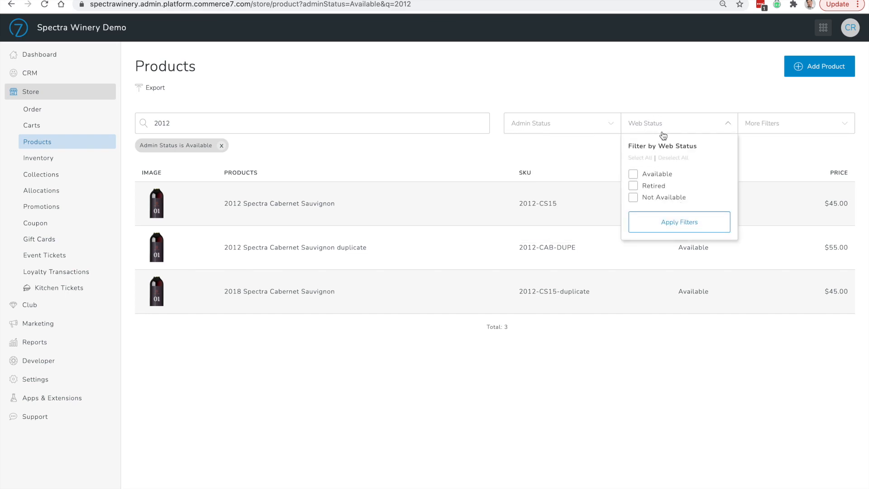
left_click(698, 77)
left_click(793, 131)
left_click(753, 144)
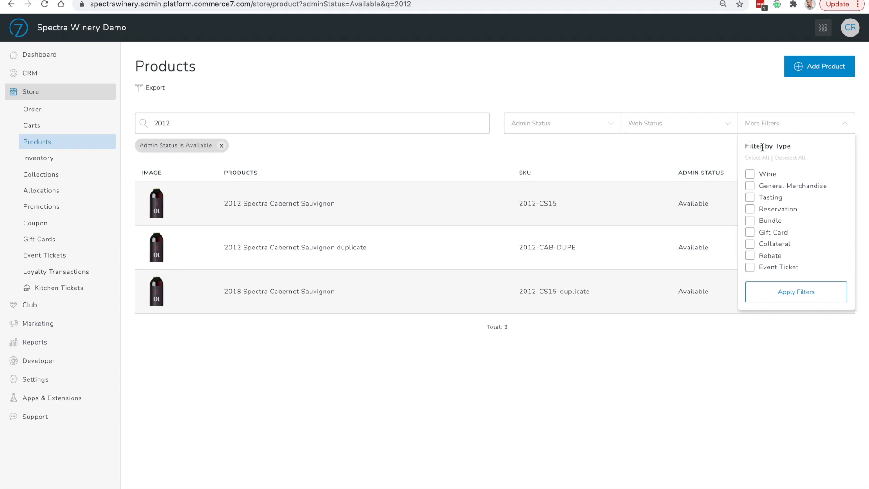
left_click(786, 125)
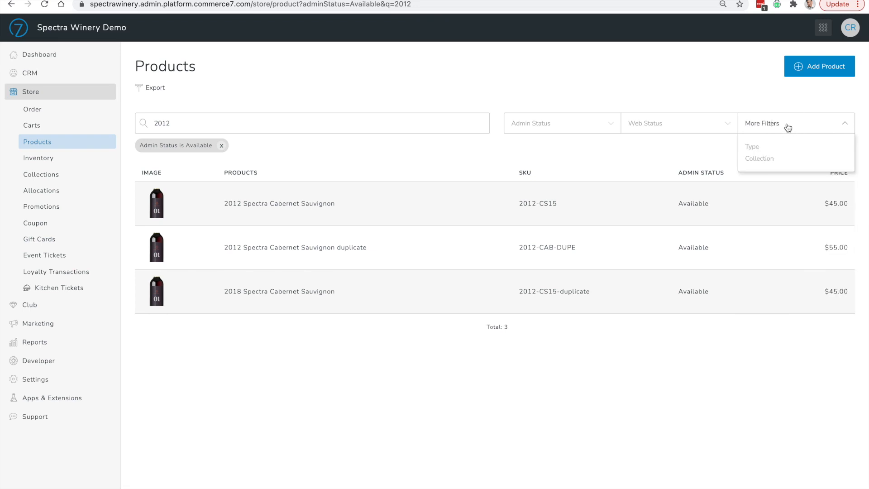
left_click(763, 160)
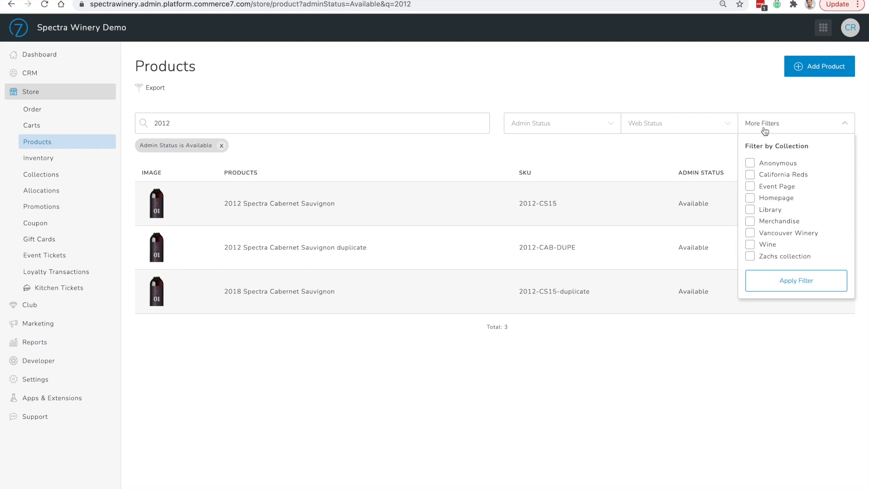
left_click(733, 101)
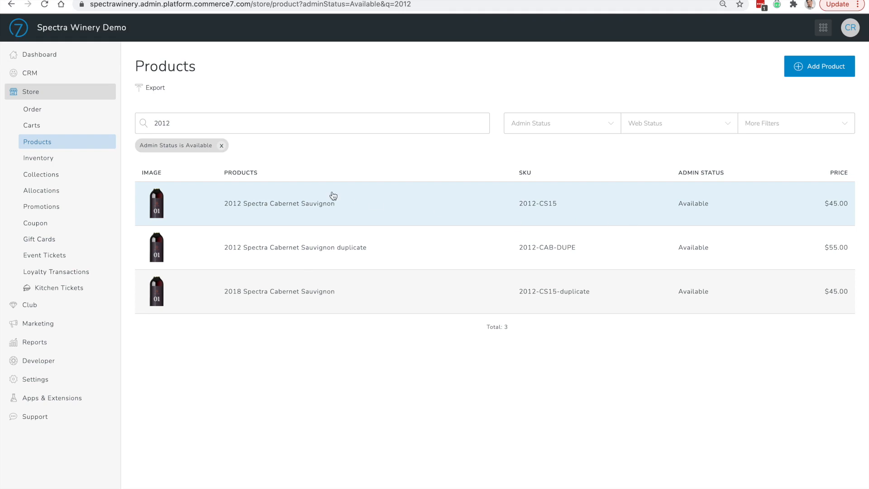
- Remove the Available admin status filter, clear the 2012 search and look through the full product list
left_click(222, 146)
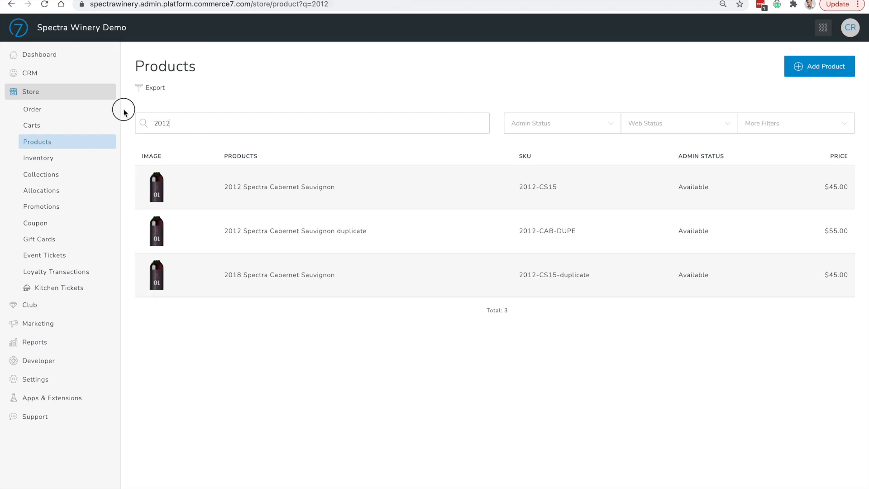
key("BackSpace")
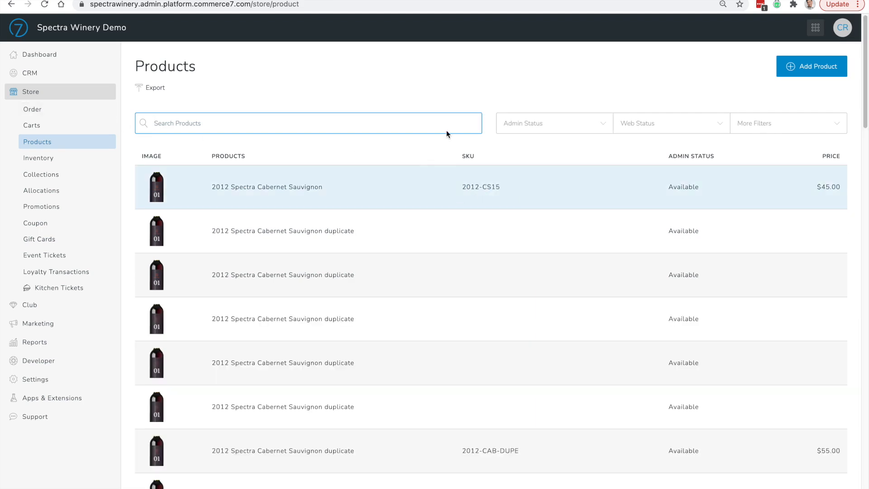
scroll(393, 212, "down", 5)
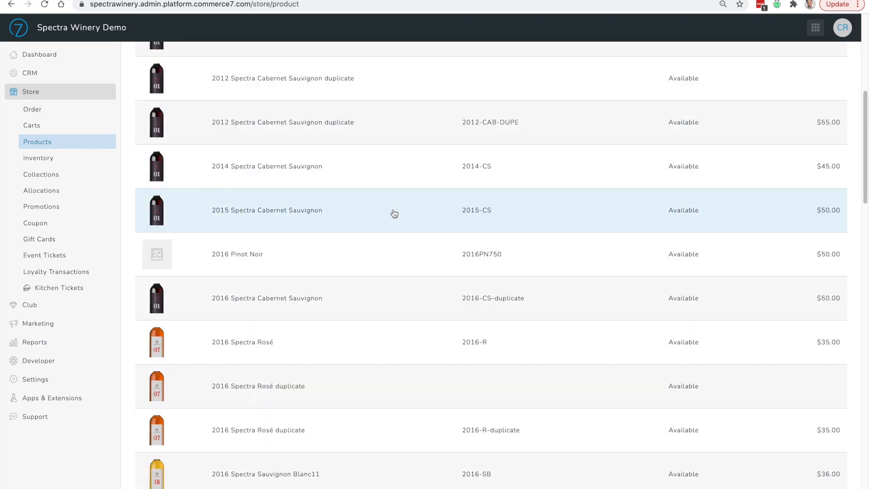
scroll(419, 237, "up", 5)
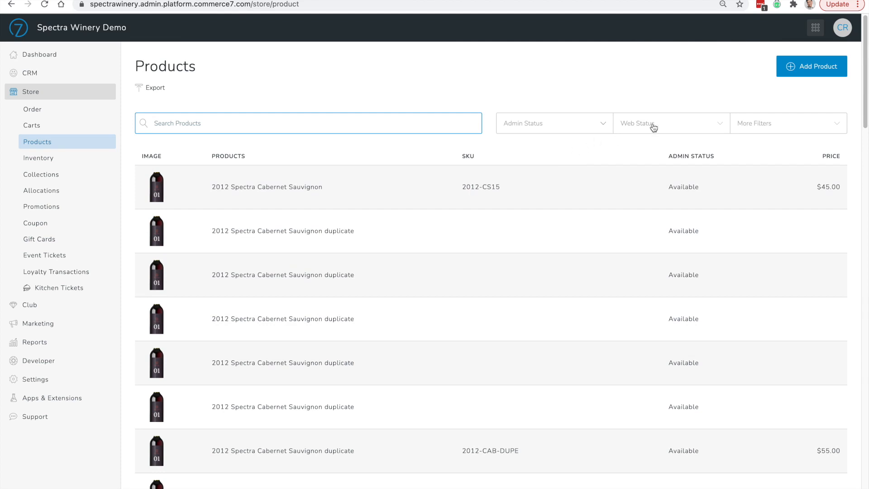
- Open the export options for the product list
left_click(156, 90)
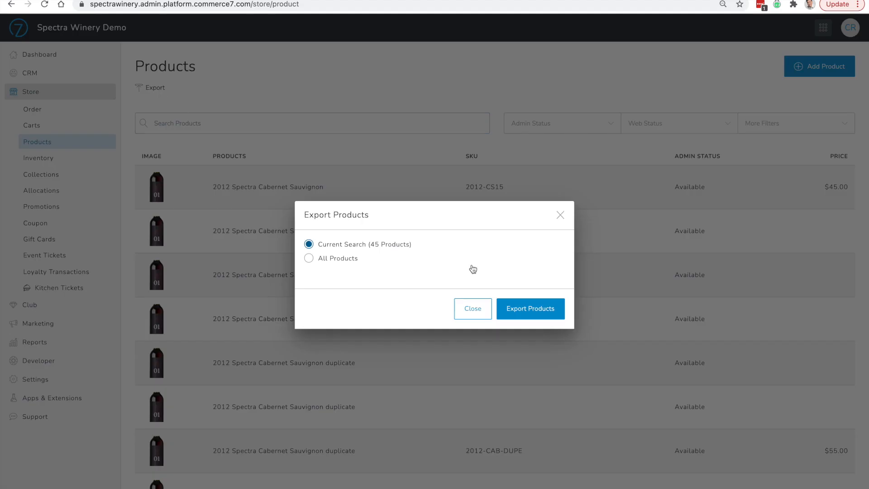